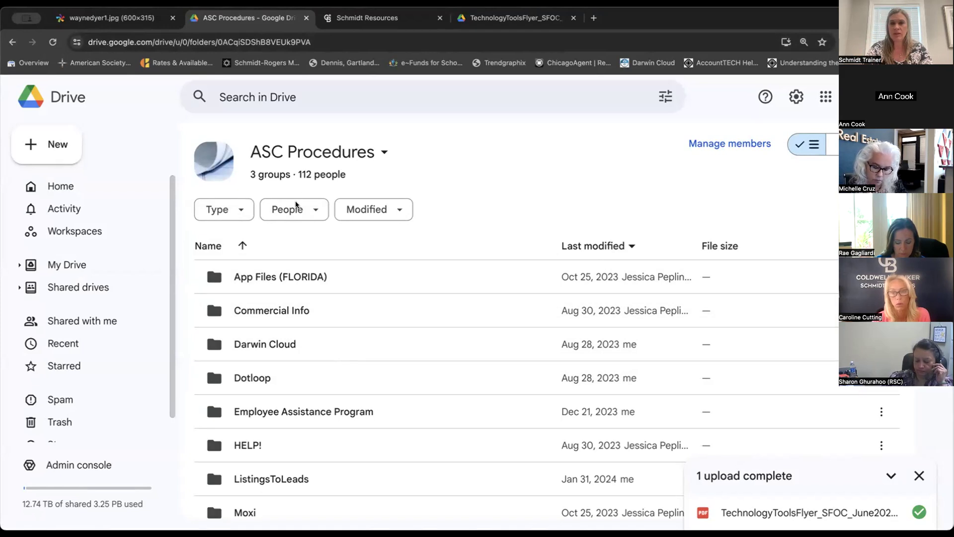
View the Darwin Cloud login PDFs, then return to ASC Procedures and open the HELP! folder.
{"action": "double_click", "coordinate": [284, 348]}
{"action": "scroll", "coordinate": [276, 401], "scroll_direction": "down", "scroll_amount": 5}
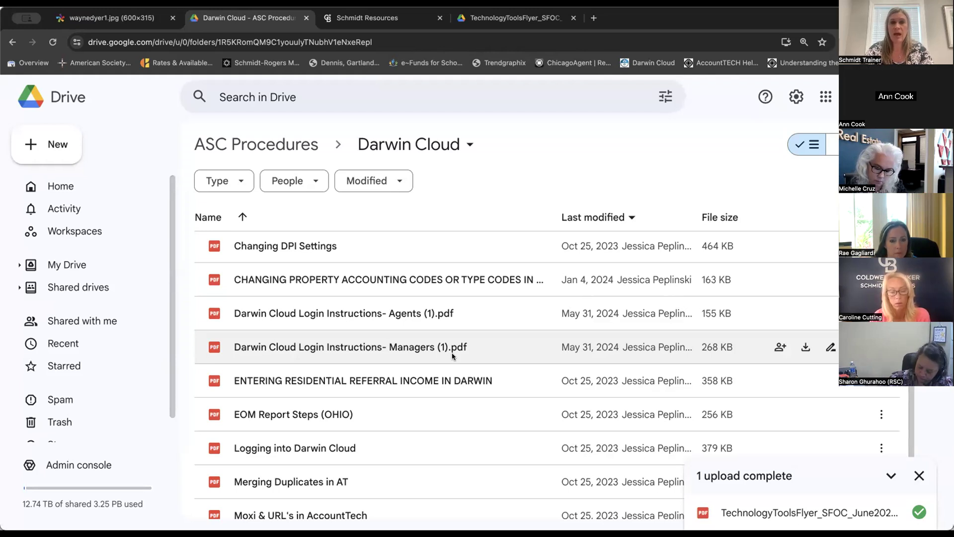
{"action": "left_click", "coordinate": [296, 150]}
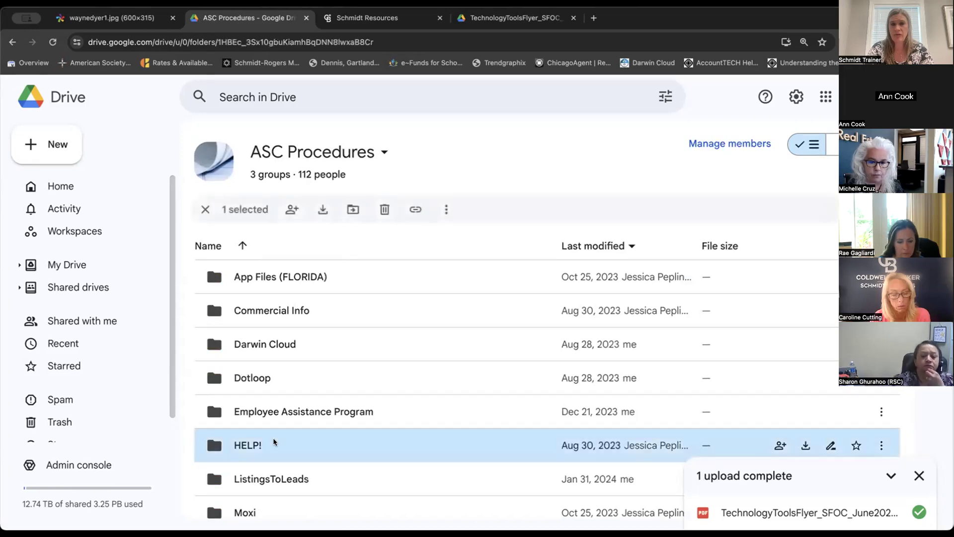
{"action": "double_click", "coordinate": [274, 442]}
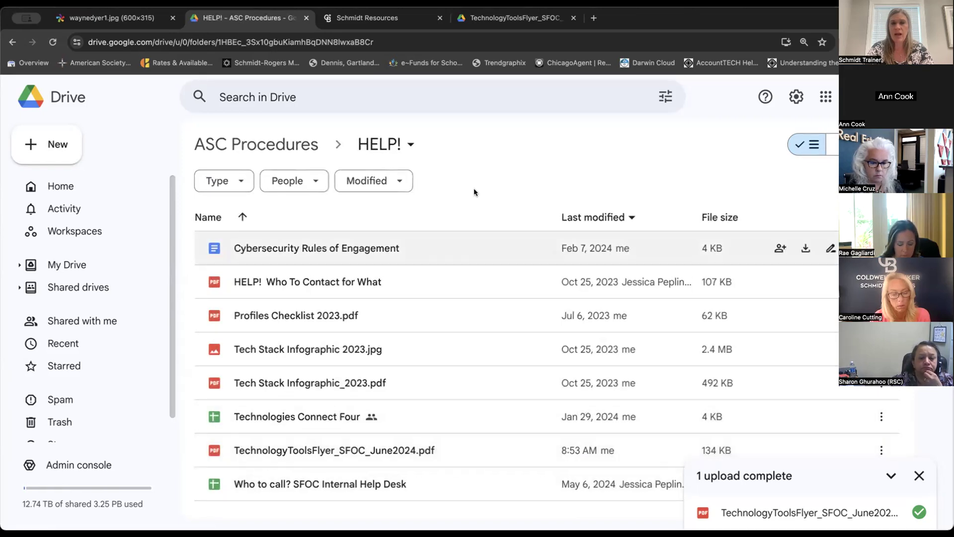
Show TechnologyToolsFlyer_SFOC_June2024.pdf scrolled to its Darwin Cloud section on page 3.
{"action": "left_click", "coordinate": [492, 18]}
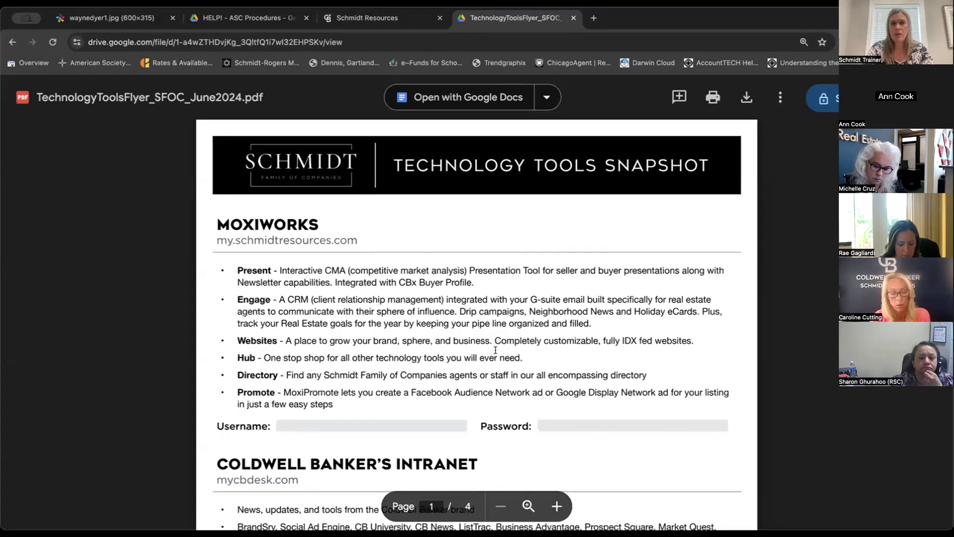
{"action": "scroll", "coordinate": [528, 379], "scroll_direction": "down", "scroll_amount": 2}
{"action": "scroll", "coordinate": [527, 379], "scroll_direction": "down", "scroll_amount": 12}
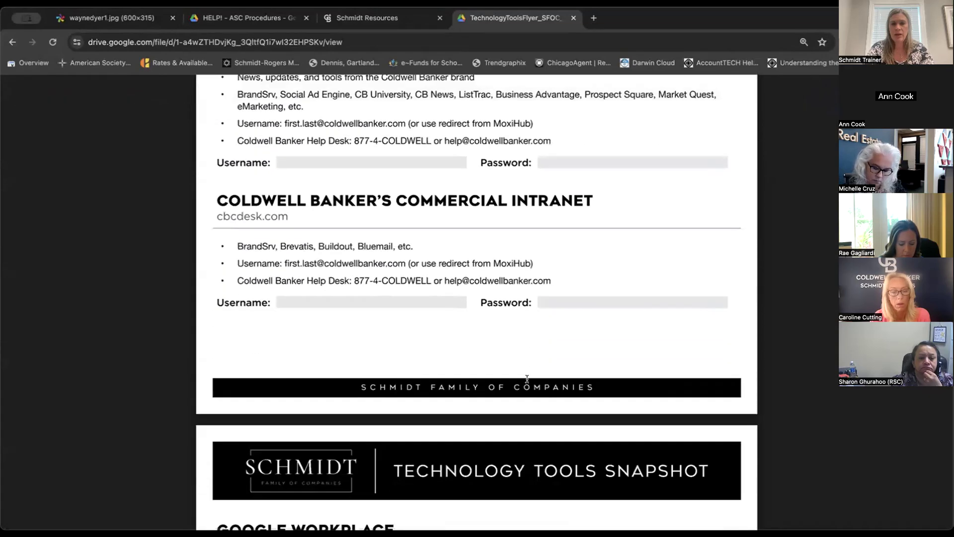
{"action": "scroll", "coordinate": [527, 379], "scroll_direction": "down", "scroll_amount": 14}
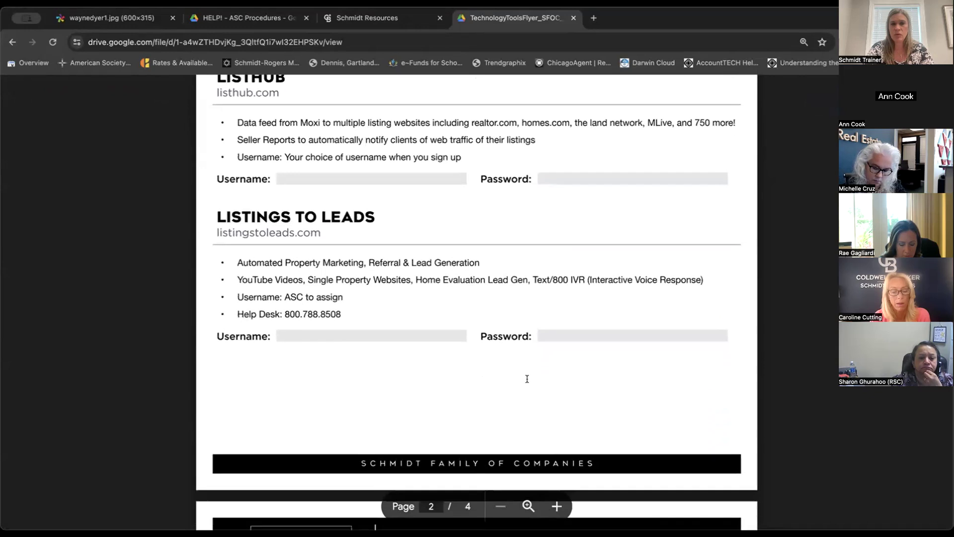
{"action": "scroll", "coordinate": [527, 379], "scroll_direction": "down", "scroll_amount": 3}
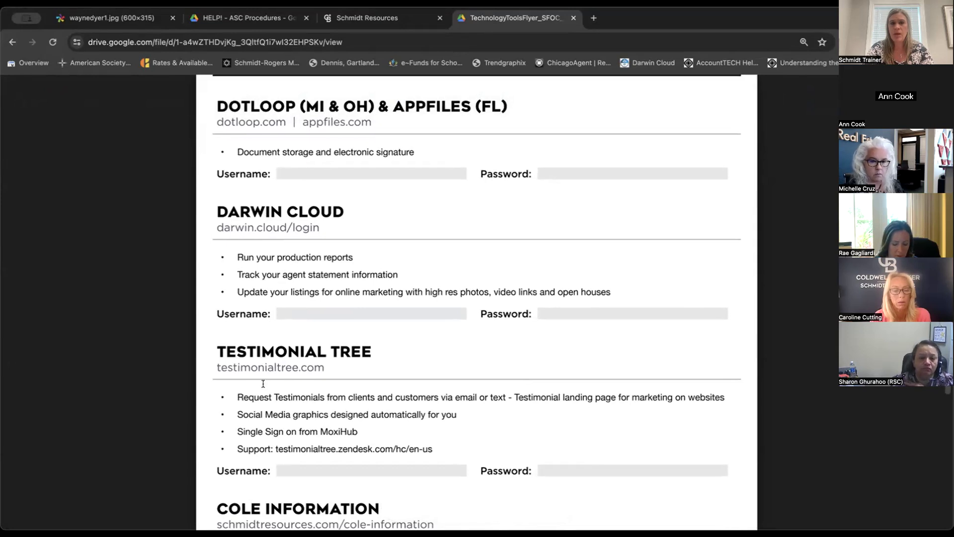
{"action": "scroll", "coordinate": [294, 380], "scroll_direction": "down", "scroll_amount": 3}
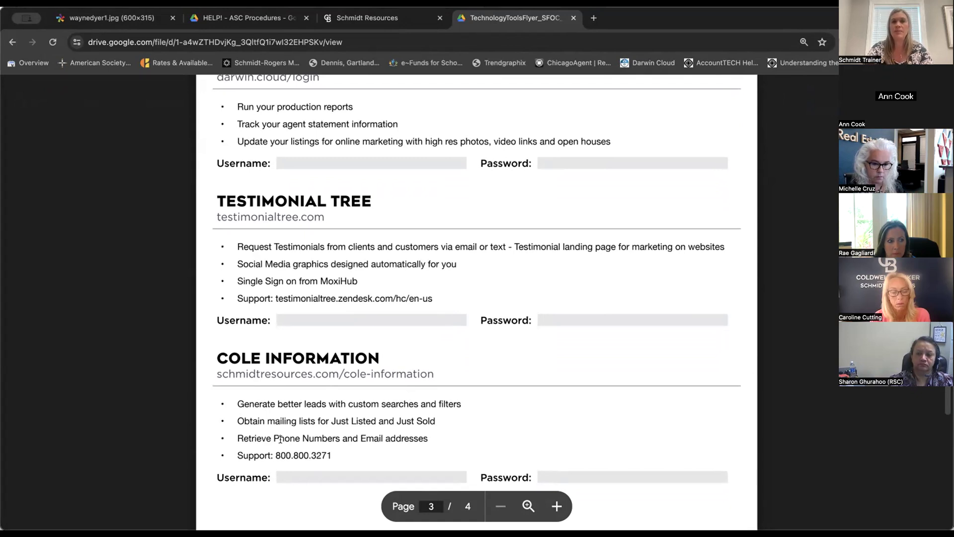
{"action": "scroll", "coordinate": [280, 439], "scroll_direction": "up", "scroll_amount": 3}
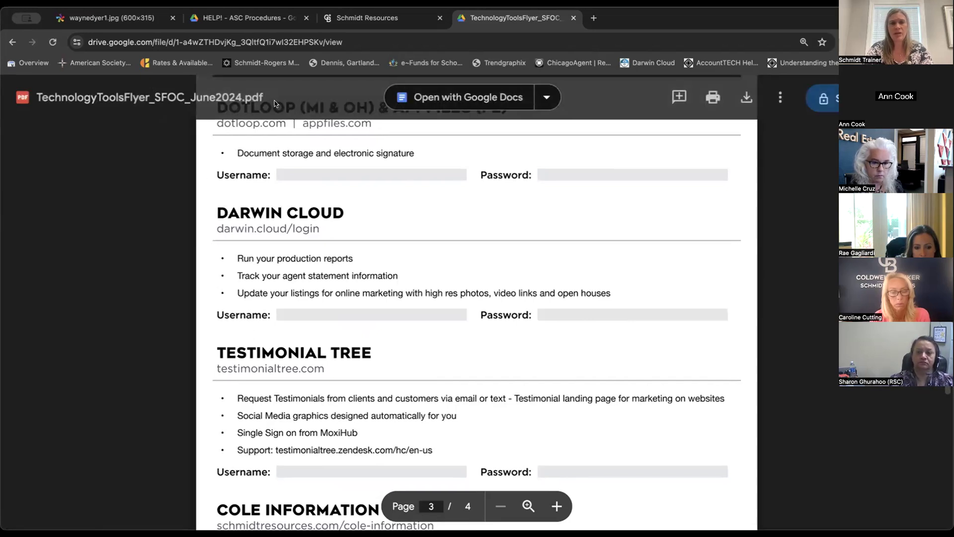
On Schmidt Resources, go through Ohio and Technology to the Darwin Cloud/AccountTech resource.
{"action": "left_click", "coordinate": [369, 23]}
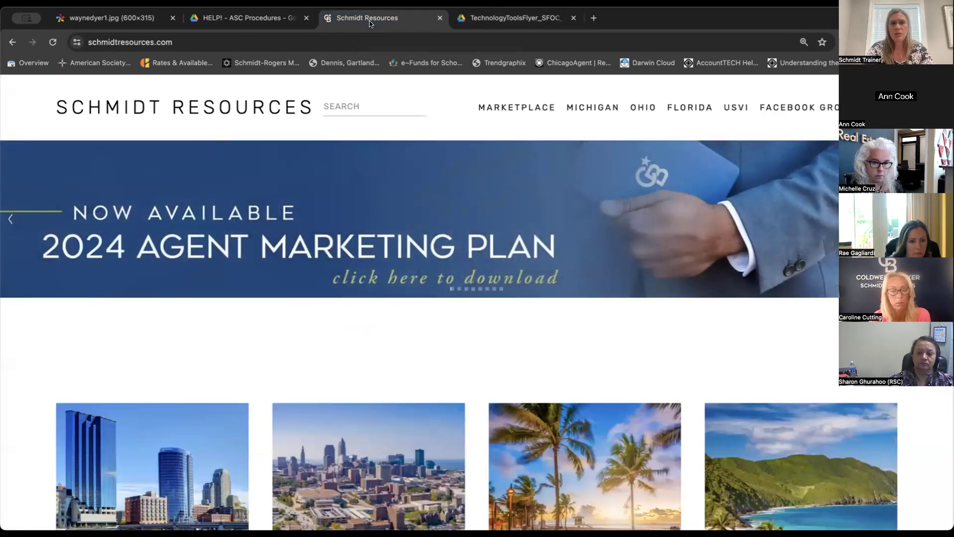
{"action": "scroll", "coordinate": [461, 259], "scroll_direction": "down", "scroll_amount": 3}
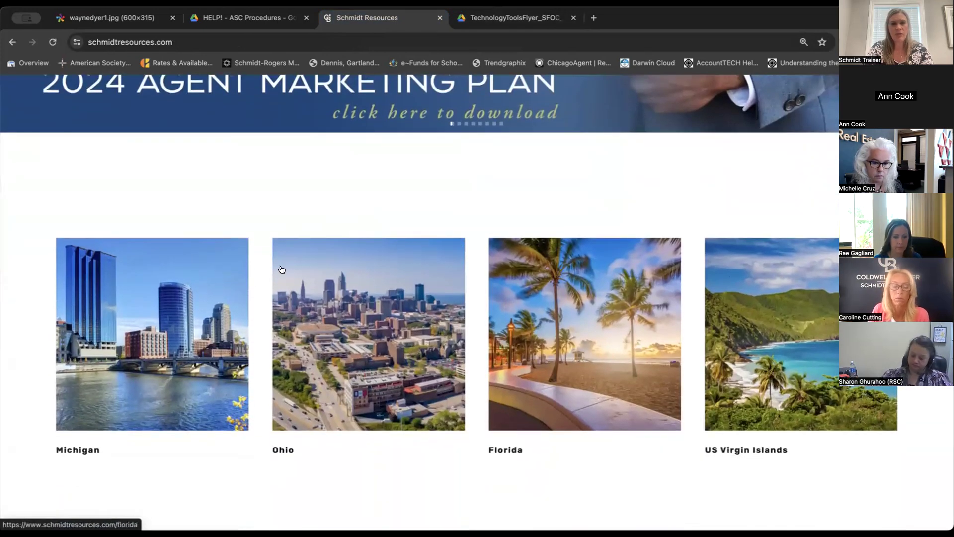
{"action": "left_click", "coordinate": [366, 313]}
{"action": "scroll", "coordinate": [366, 312], "scroll_direction": "down", "scroll_amount": 3}
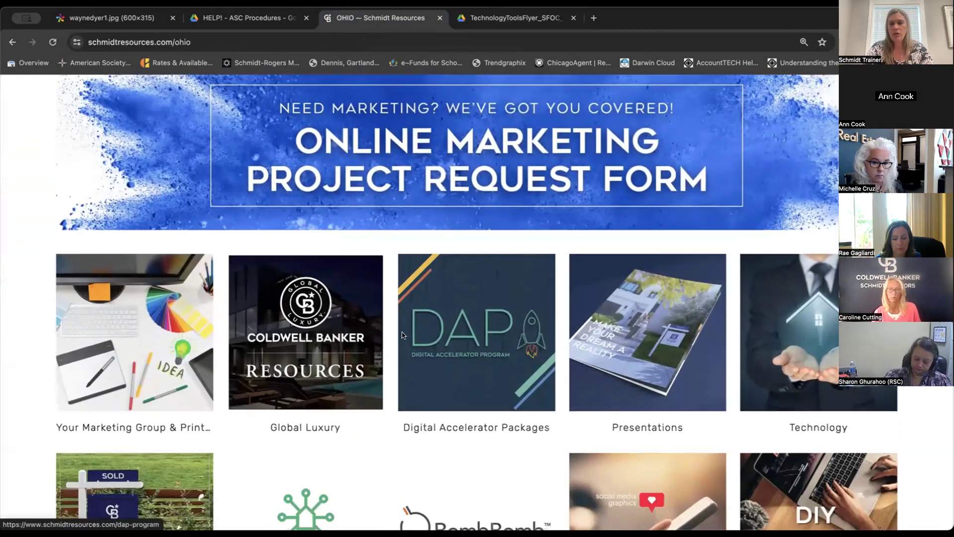
{"action": "left_click", "coordinate": [758, 307]}
{"action": "scroll", "coordinate": [757, 306], "scroll_direction": "down", "scroll_amount": 7}
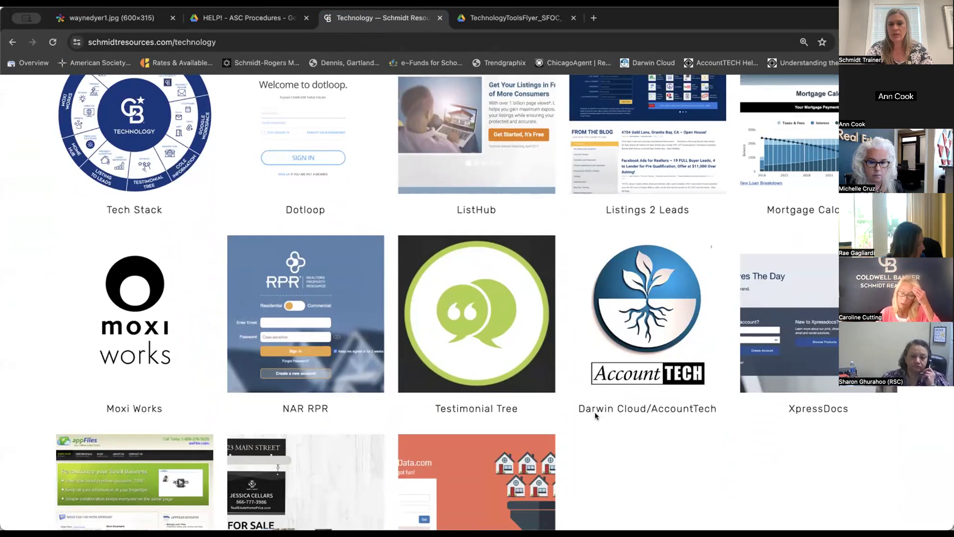
{"action": "left_click", "coordinate": [657, 338]}
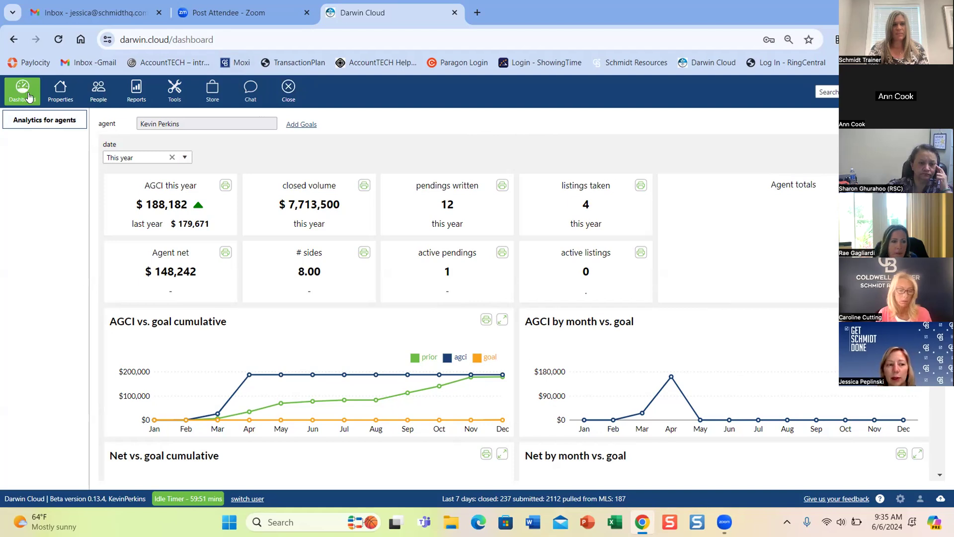
Switch from the dashboard to the Properties section with its empty Basics form.
{"action": "left_click", "coordinate": [60, 91]}
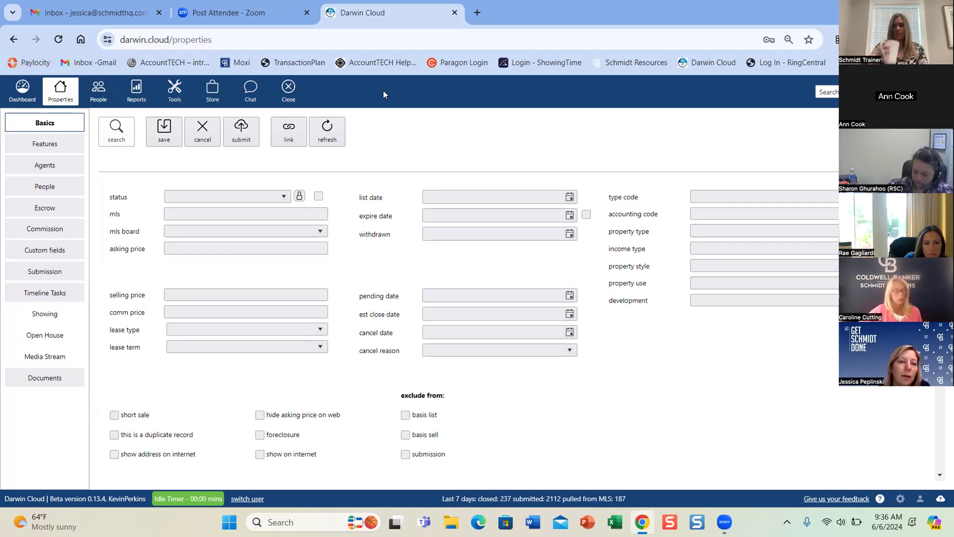
Open the property search and list all of the agent's properties.
{"action": "left_click", "coordinate": [56, 92]}
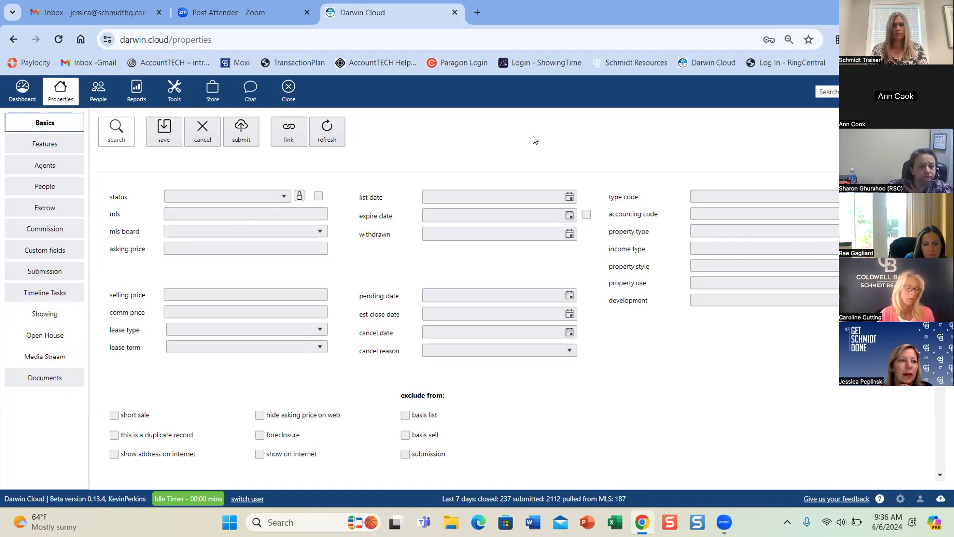
{"action": "left_click", "coordinate": [127, 143]}
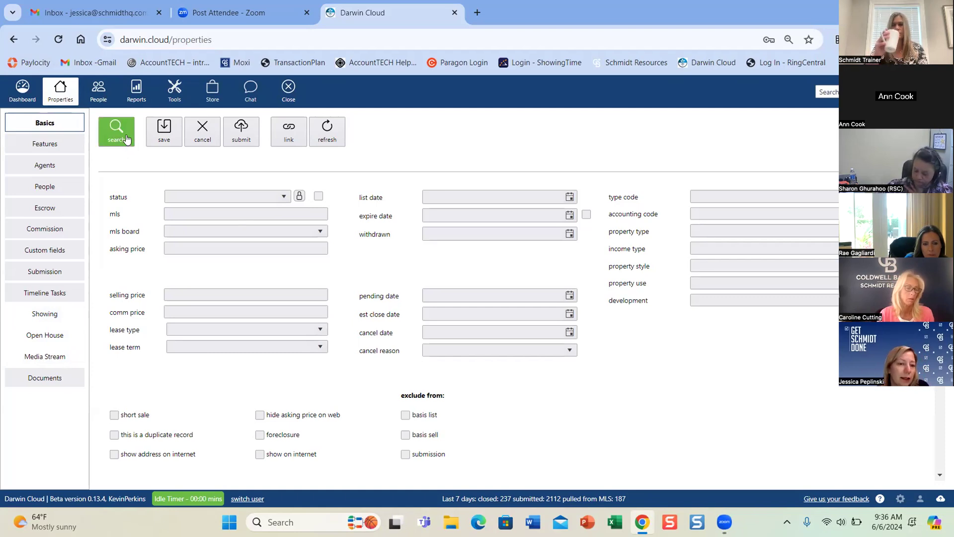
{"action": "left_click", "coordinate": [126, 139]}
{"action": "left_click", "coordinate": [115, 141]}
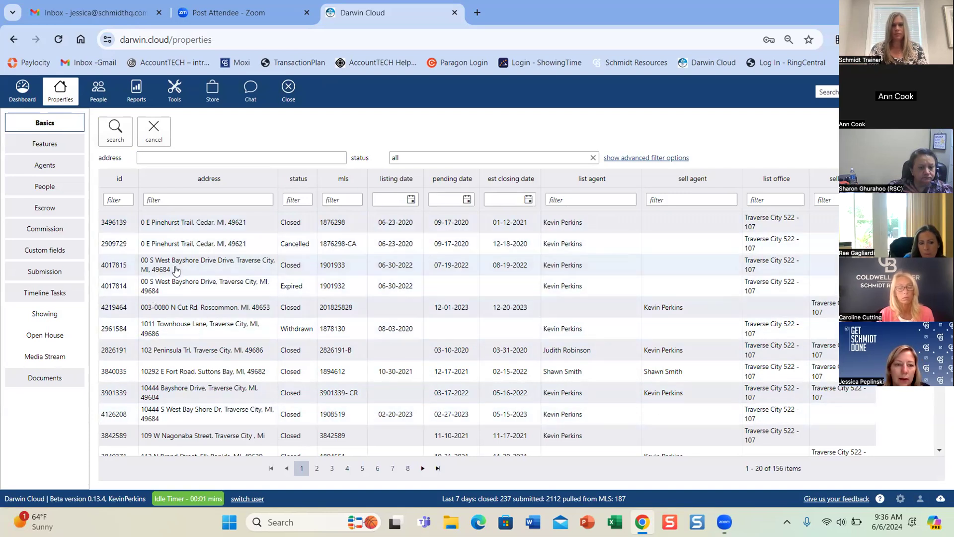
{"action": "left_click_drag", "start_coordinate": [175, 271], "coordinate": [547, 268]}
Limit the status filter to Active only and rerun the property search.
{"action": "left_click", "coordinate": [568, 159]}
{"action": "left_click", "coordinate": [398, 198]}
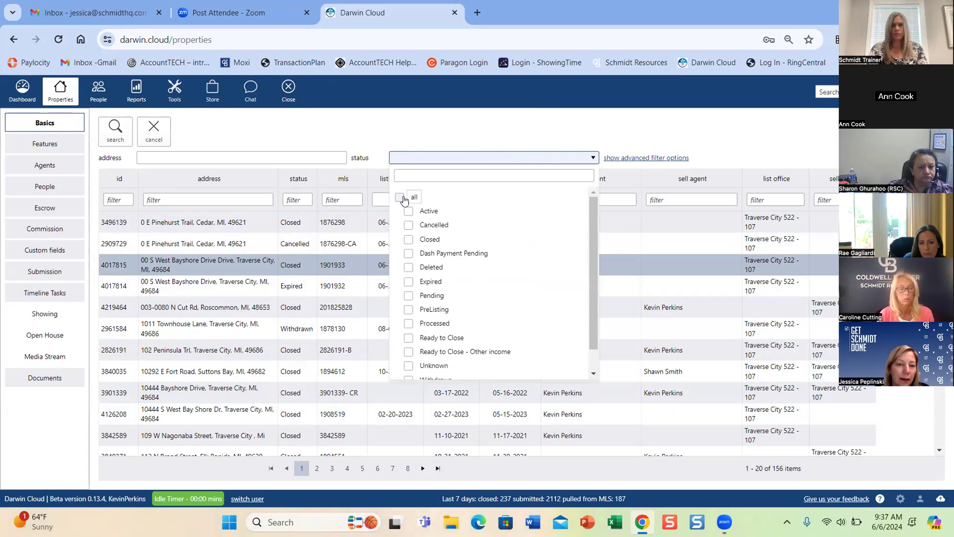
{"action": "left_click", "coordinate": [408, 215]}
{"action": "left_click", "coordinate": [126, 143]}
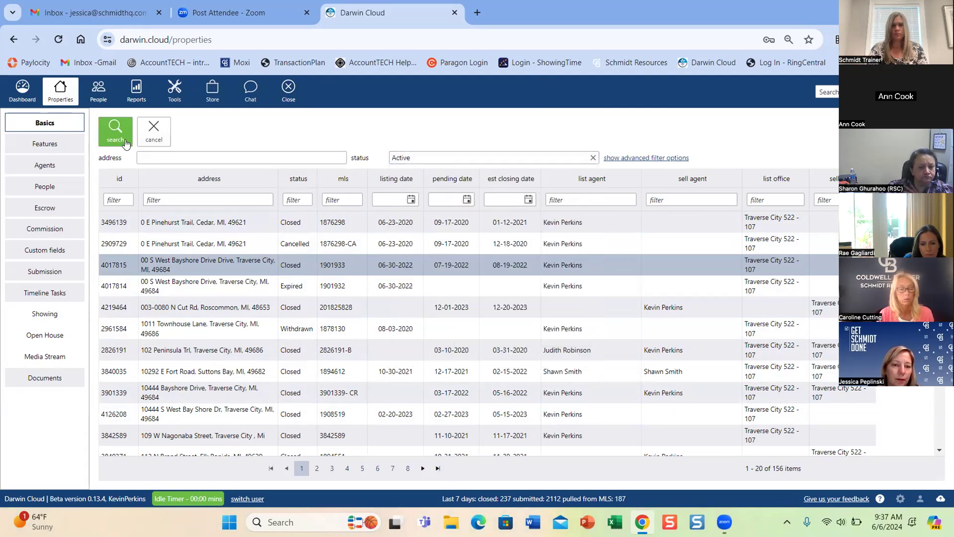
{"action": "left_click", "coordinate": [126, 143]}
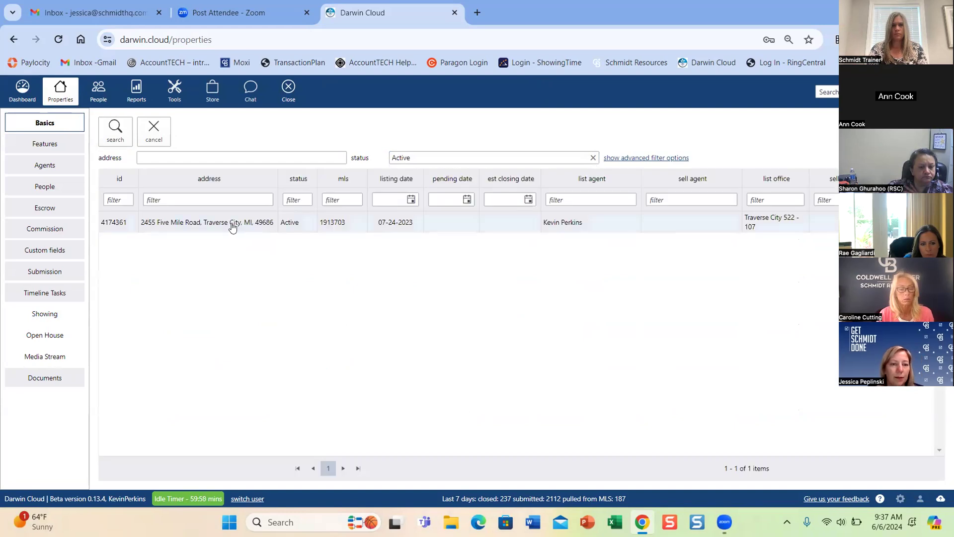
Open the Active listing and look through its Photos, Open House and Showing sections.
{"action": "double_click", "coordinate": [232, 227]}
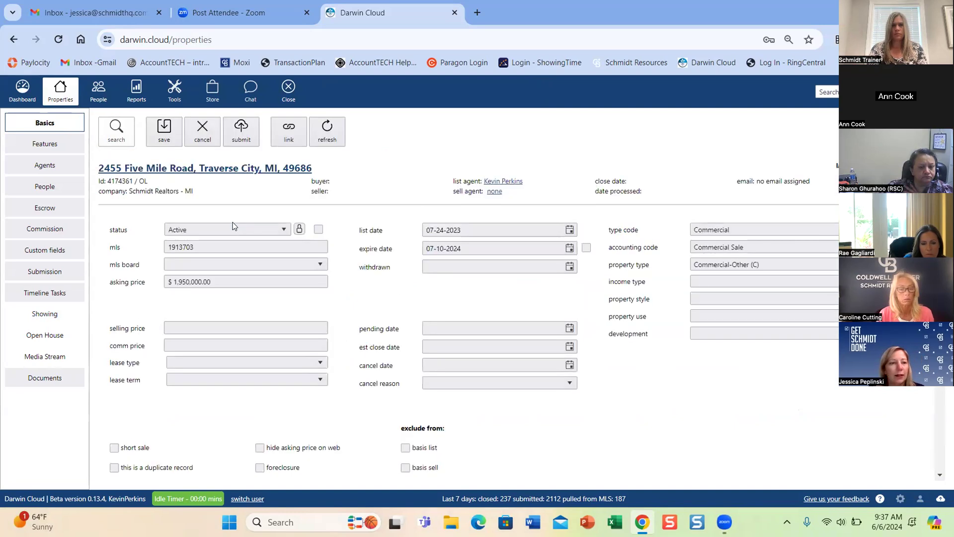
{"action": "left_click", "coordinate": [61, 359]}
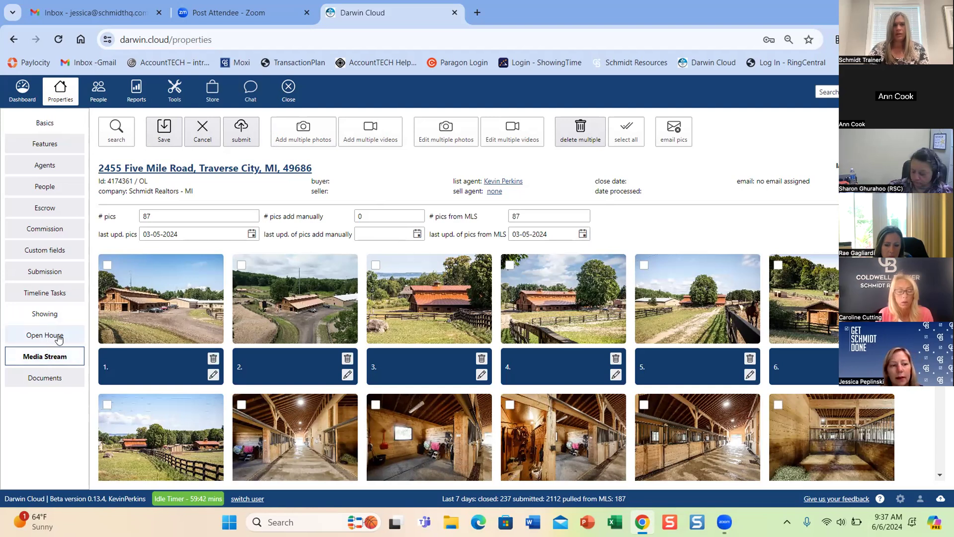
{"action": "left_click", "coordinate": [57, 338]}
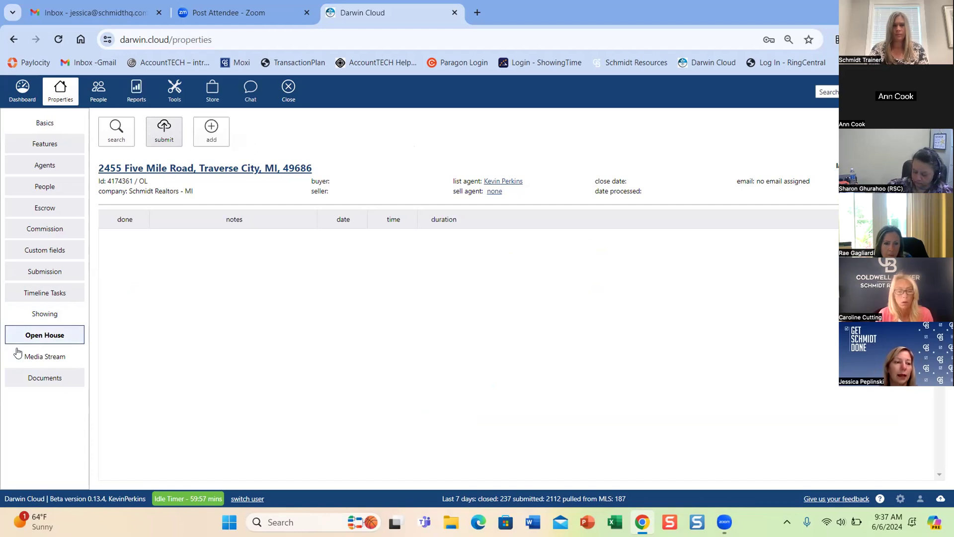
{"action": "left_click", "coordinate": [44, 314]}
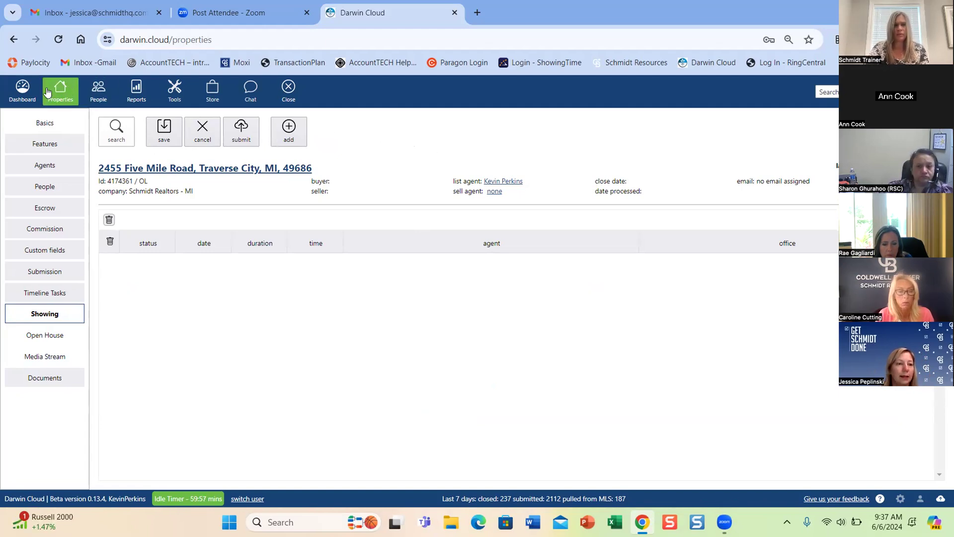
Show the listing's Basics: Active, asking $1,950,000.00, listed 07-24-2023, expiring 07-10-2024.
{"action": "left_click", "coordinate": [42, 128]}
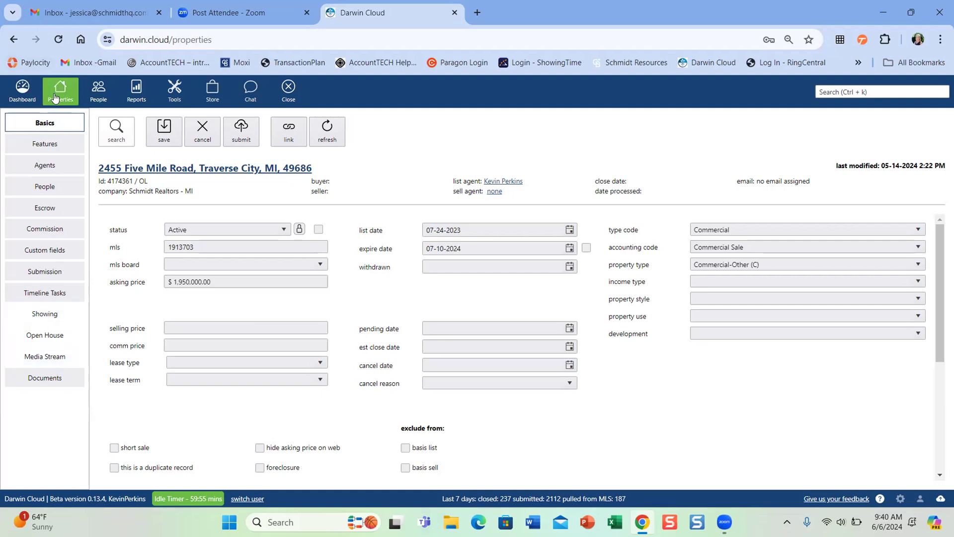
Search People by the agent's surname and open the Agent-type result's web profile.
{"action": "left_click", "coordinate": [92, 96]}
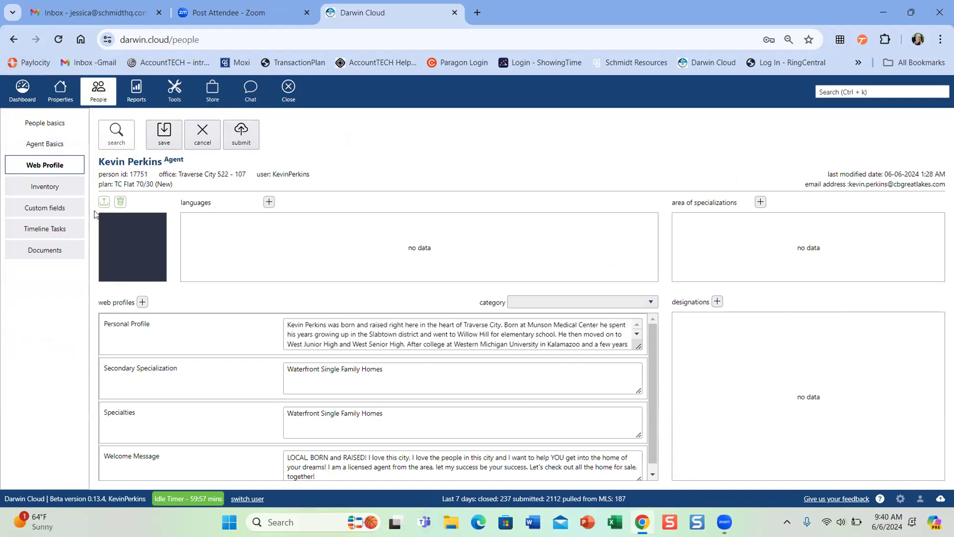
{"action": "left_click", "coordinate": [125, 134]}
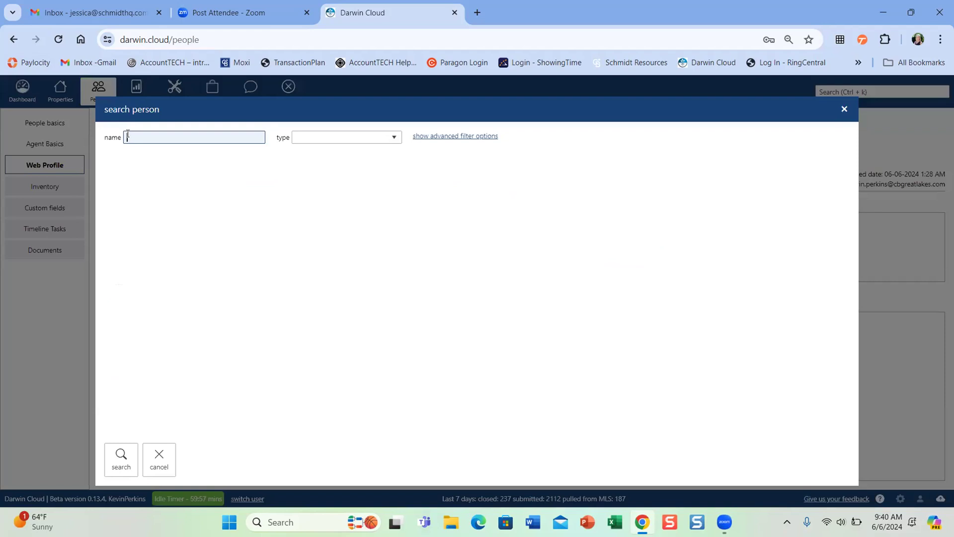
{"action": "type", "text": "perkins"}
{"action": "key", "text": "Return"}
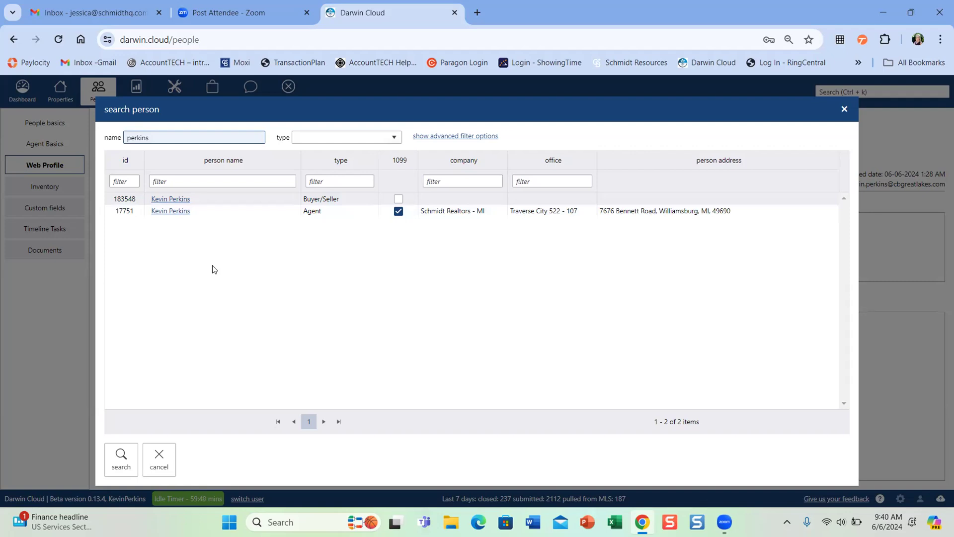
{"action": "left_click", "coordinate": [180, 212]}
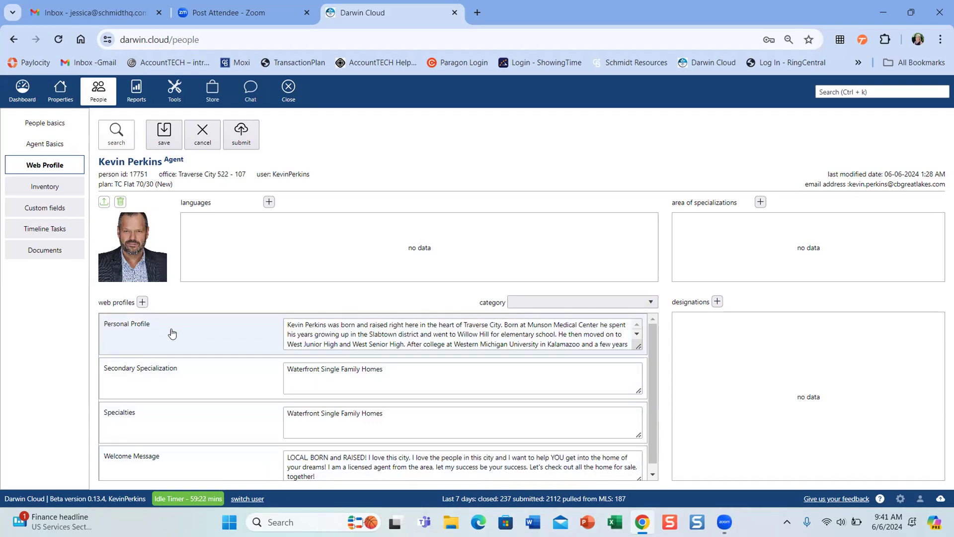
{"action": "left_click", "coordinate": [142, 303]}
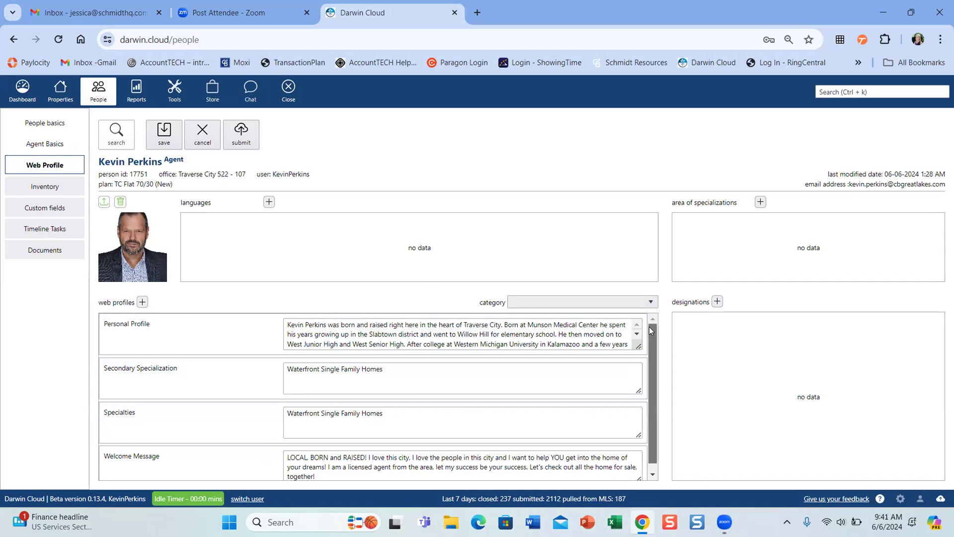
{"action": "left_click_drag", "start_coordinate": [649, 329], "coordinate": [649, 336]}
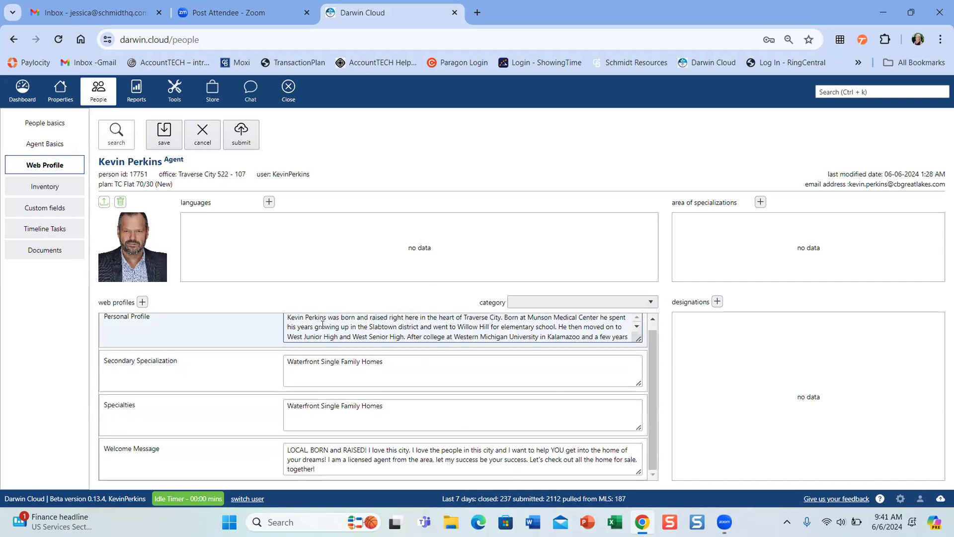
{"action": "double_click", "coordinate": [323, 325]}
{"action": "left_click", "coordinate": [324, 326]}
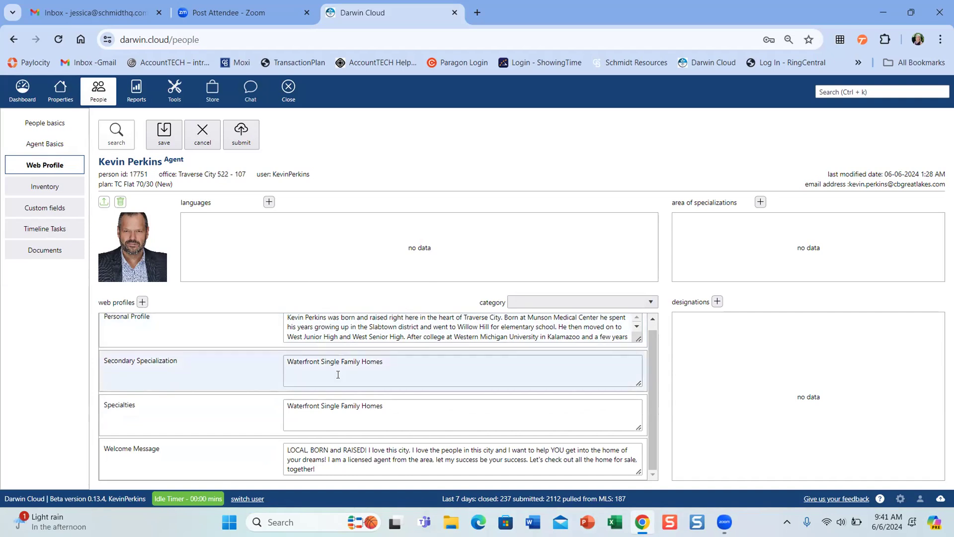
{"action": "double_click", "coordinate": [269, 411]}
{"action": "left_click", "coordinate": [402, 405]}
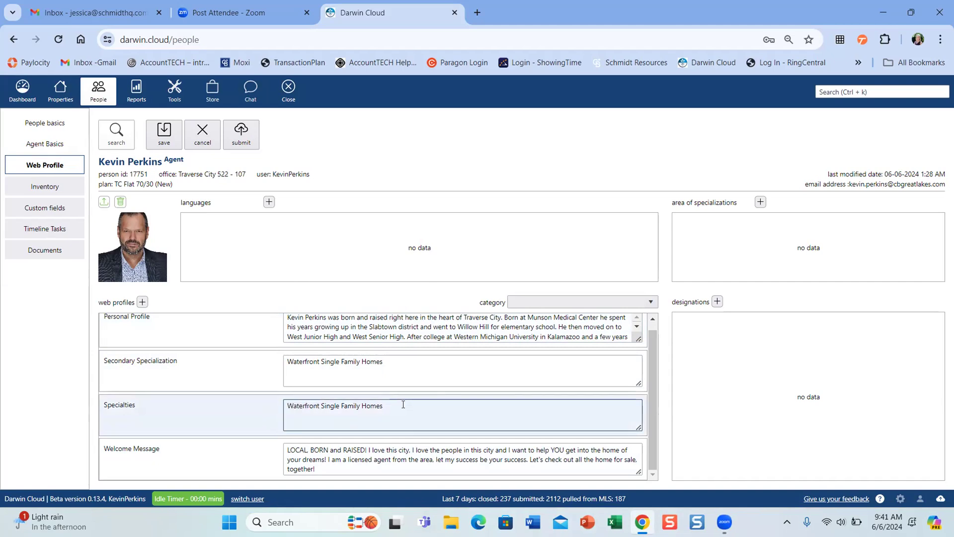
{"action": "left_click", "coordinate": [401, 288]}
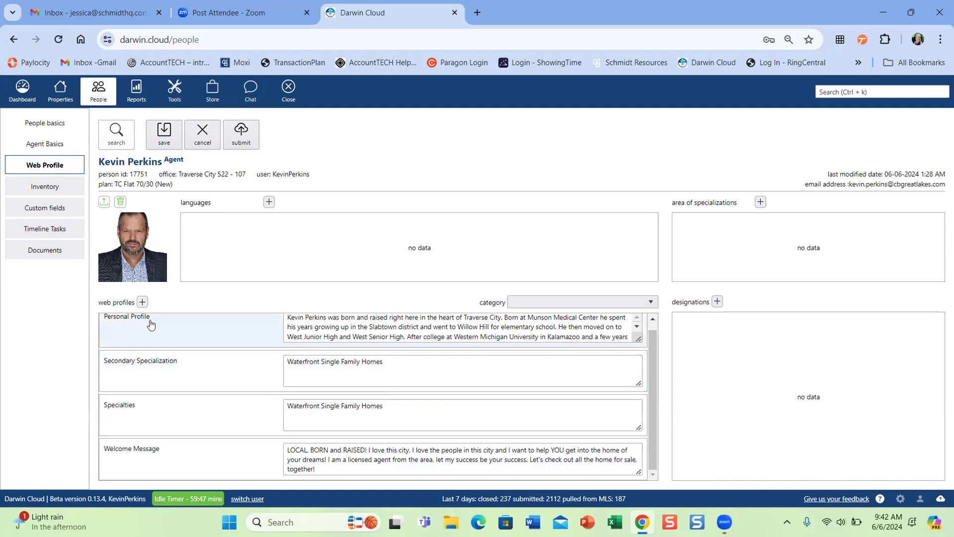
{"action": "scroll", "coordinate": [155, 332], "scroll_direction": "up", "scroll_amount": 1}
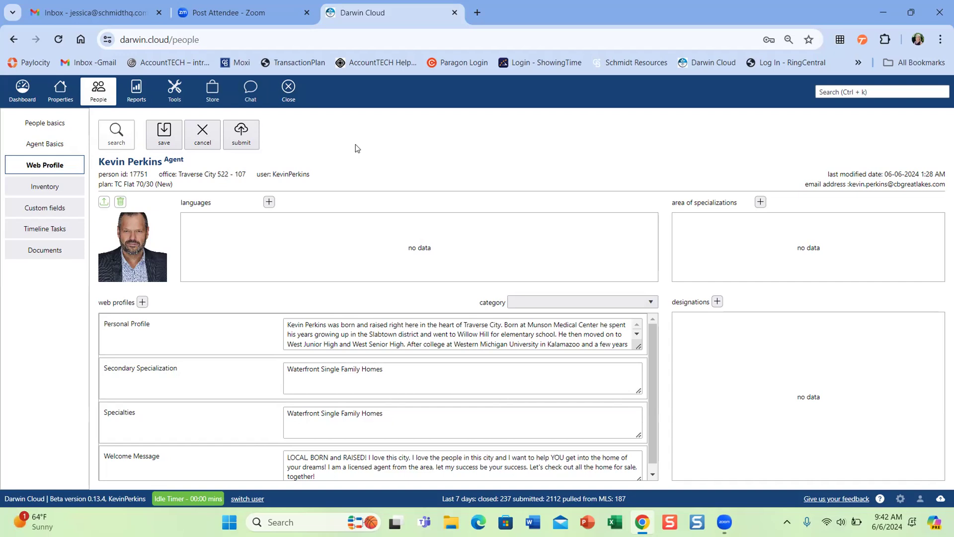
Mark Agent Invoice Statement as a favourite in the All Reports list.
{"action": "left_click", "coordinate": [137, 98]}
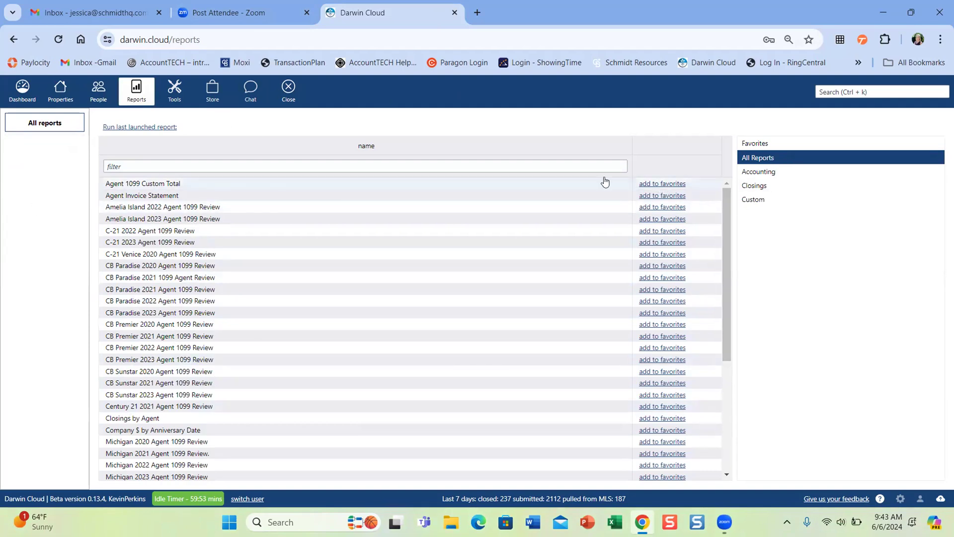
{"action": "scroll", "coordinate": [136, 384], "scroll_direction": "down", "scroll_amount": 4}
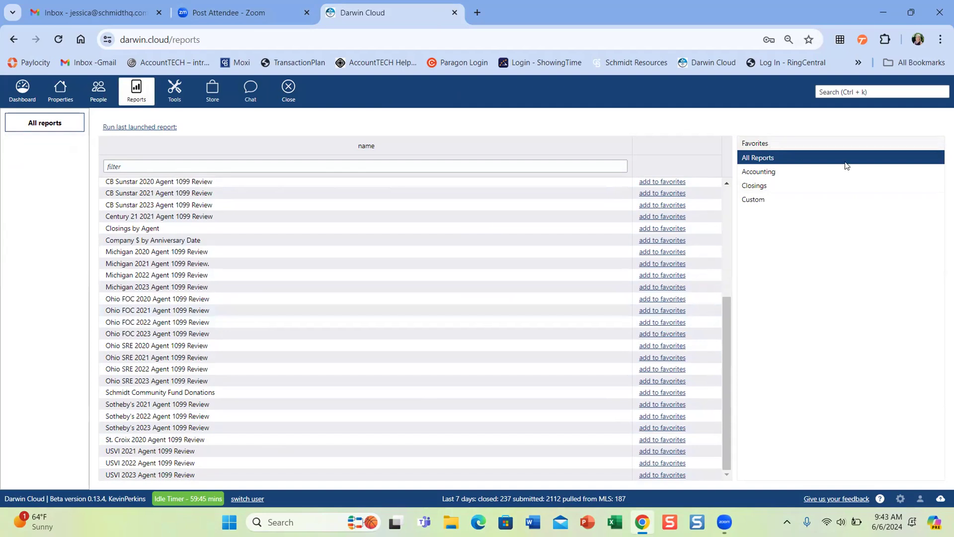
{"action": "scroll", "coordinate": [141, 363], "scroll_direction": "up", "scroll_amount": 2}
{"action": "scroll", "coordinate": [140, 359], "scroll_direction": "up", "scroll_amount": 2}
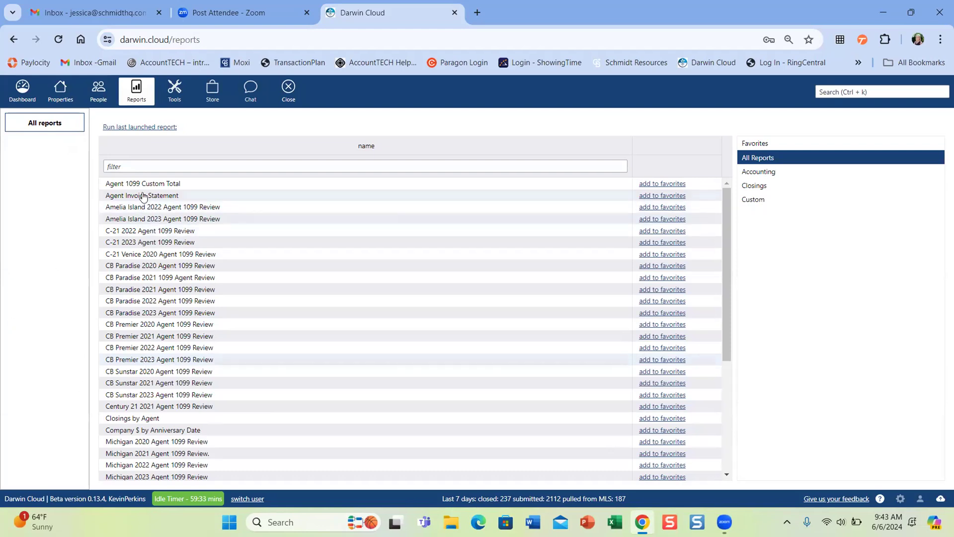
{"action": "left_click", "coordinate": [672, 196]}
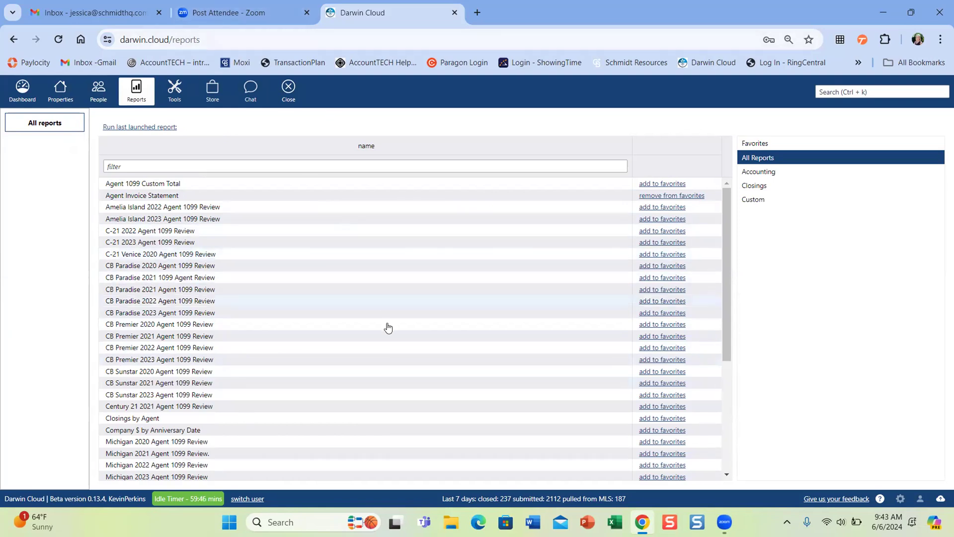
{"action": "scroll", "coordinate": [368, 330], "scroll_direction": "down", "scroll_amount": 2}
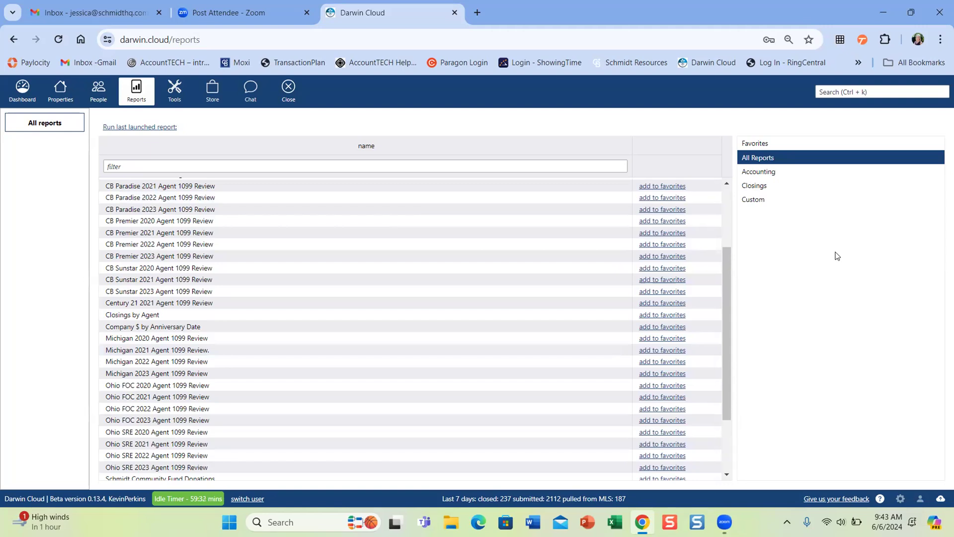
{"action": "scroll", "coordinate": [127, 383], "scroll_direction": "down", "scroll_amount": 2}
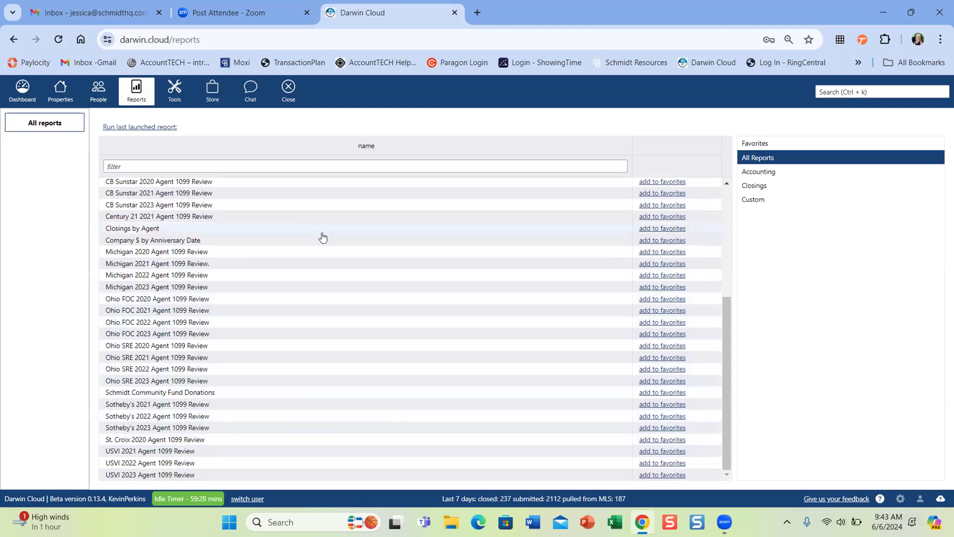
Filter reports to Favorites, open Agent Invoice Statement's filter form, then cancel it.
{"action": "left_click", "coordinate": [760, 143]}
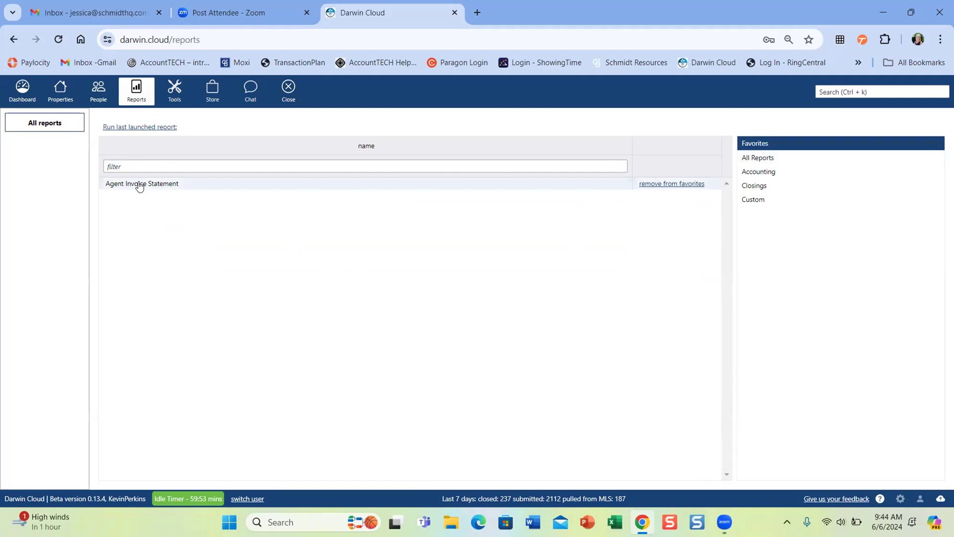
{"action": "left_click", "coordinate": [130, 185]}
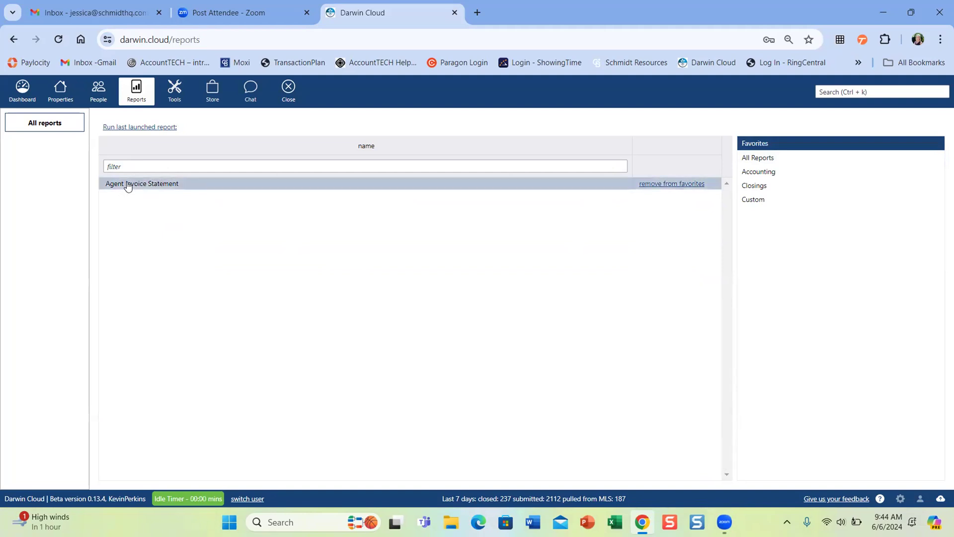
{"action": "double_click", "coordinate": [130, 184]}
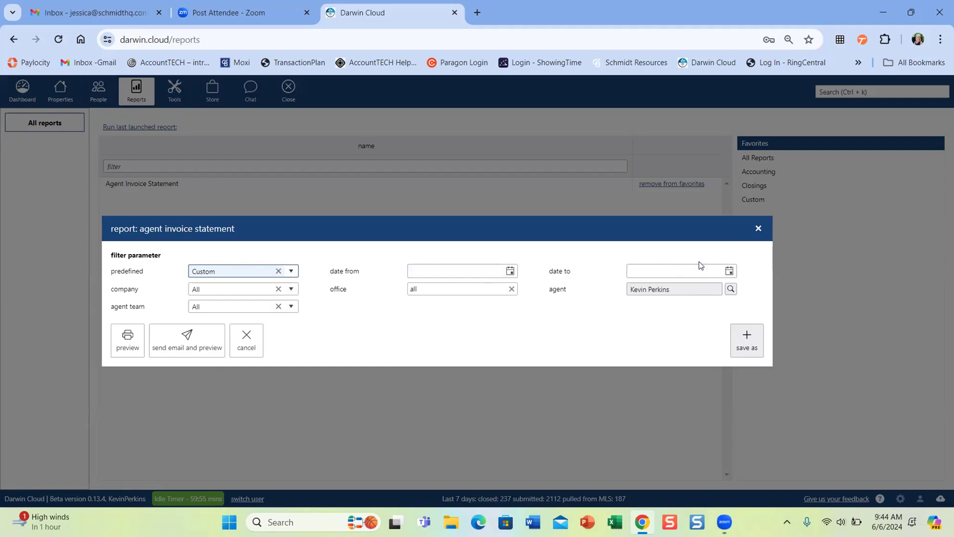
{"action": "left_click", "coordinate": [497, 353]}
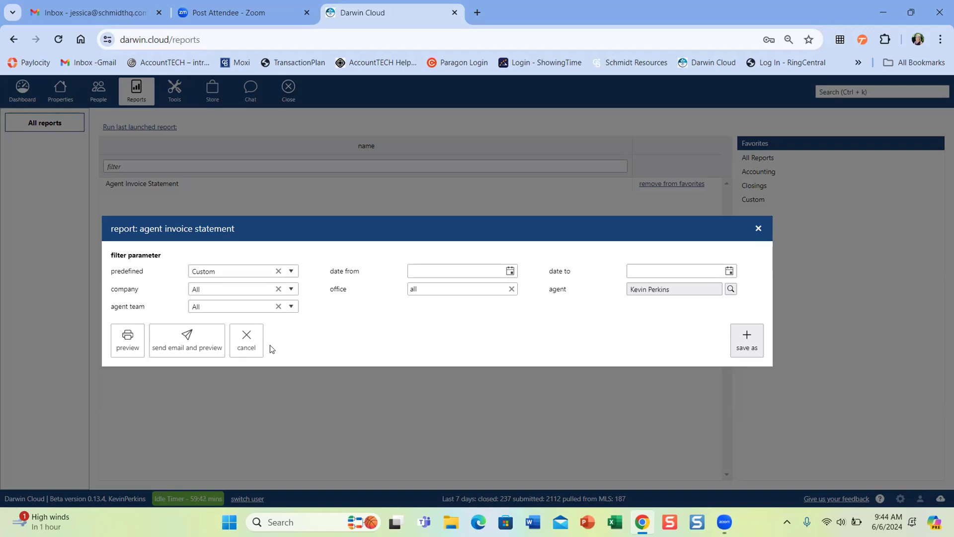
{"action": "left_click", "coordinate": [249, 347]}
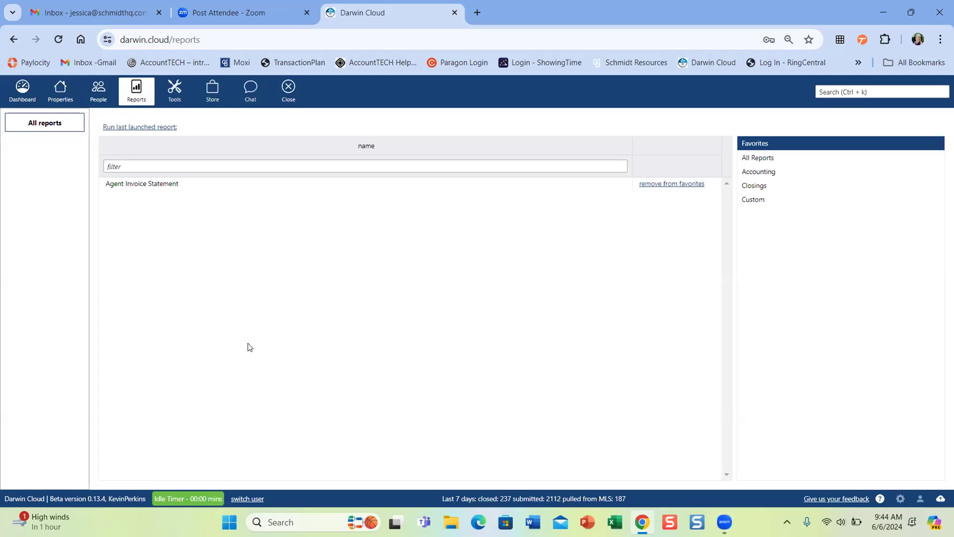
{"action": "left_click", "coordinate": [146, 128]}
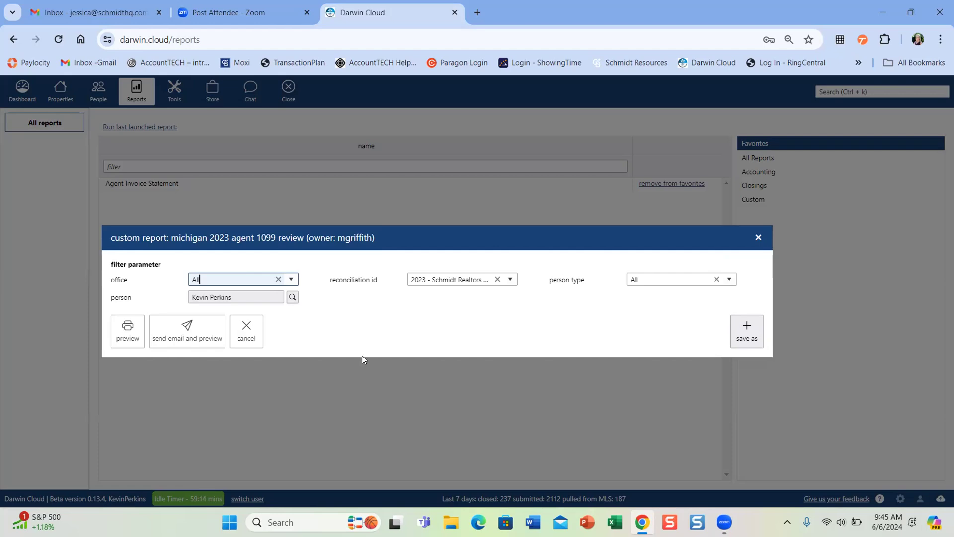
{"action": "left_click", "coordinate": [250, 339]}
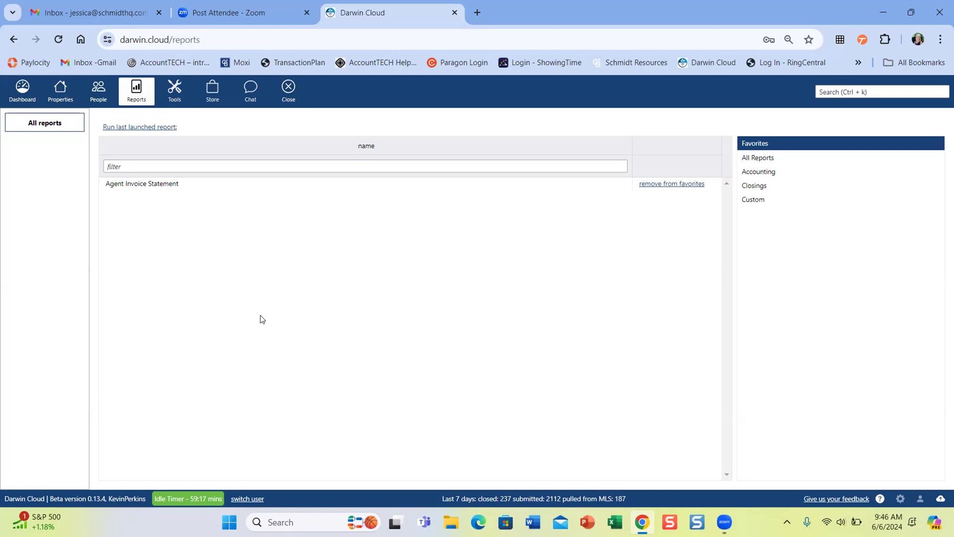
Close the blank new tab to get back to the Darwin Cloud dashboard Overview, then leave the browser.
{"action": "left_click", "coordinate": [477, 13]}
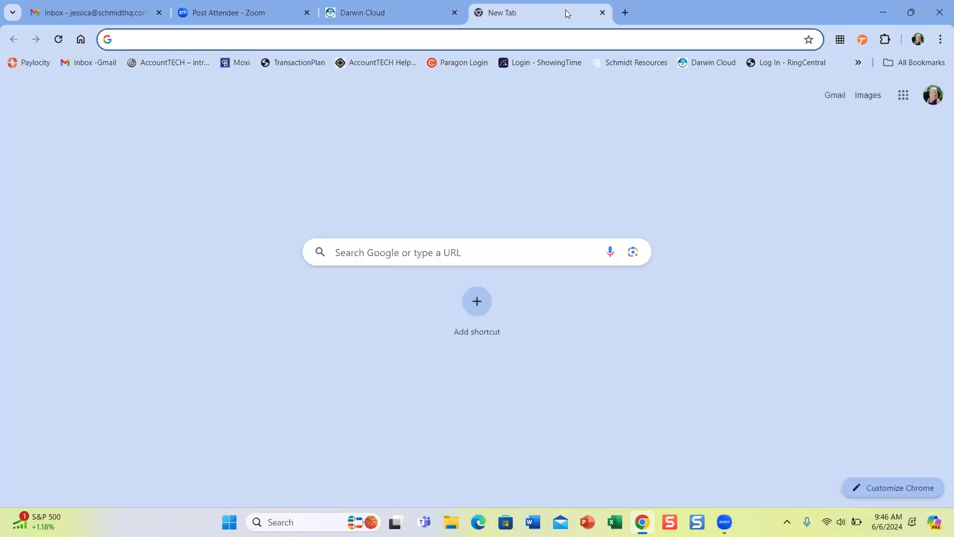
{"action": "left_click", "coordinate": [603, 13]}
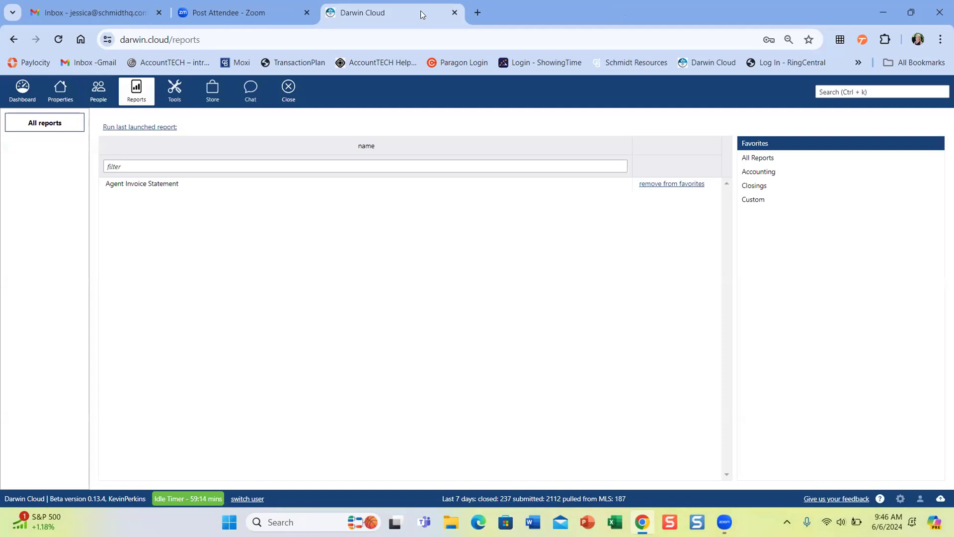
{"action": "left_click", "coordinate": [476, 11]}
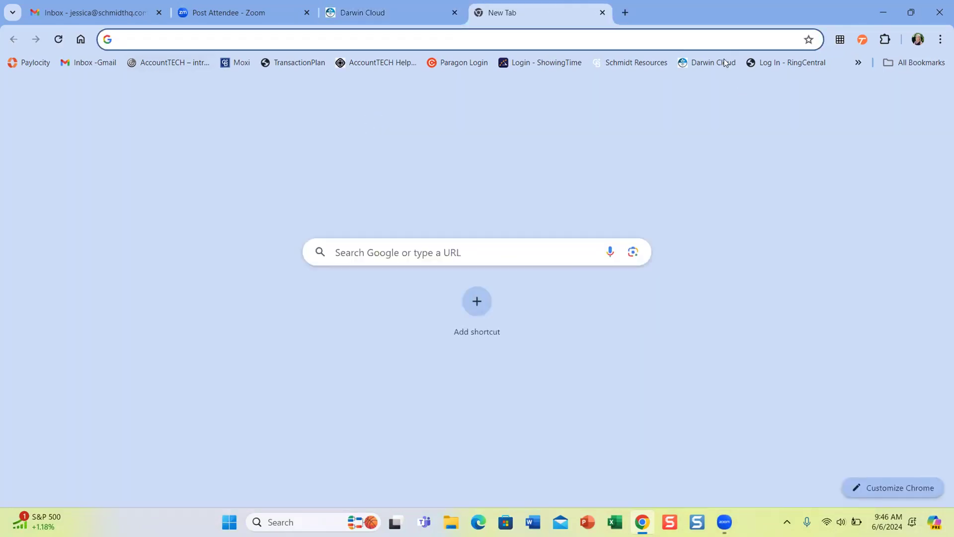
{"action": "left_click", "coordinate": [603, 13]}
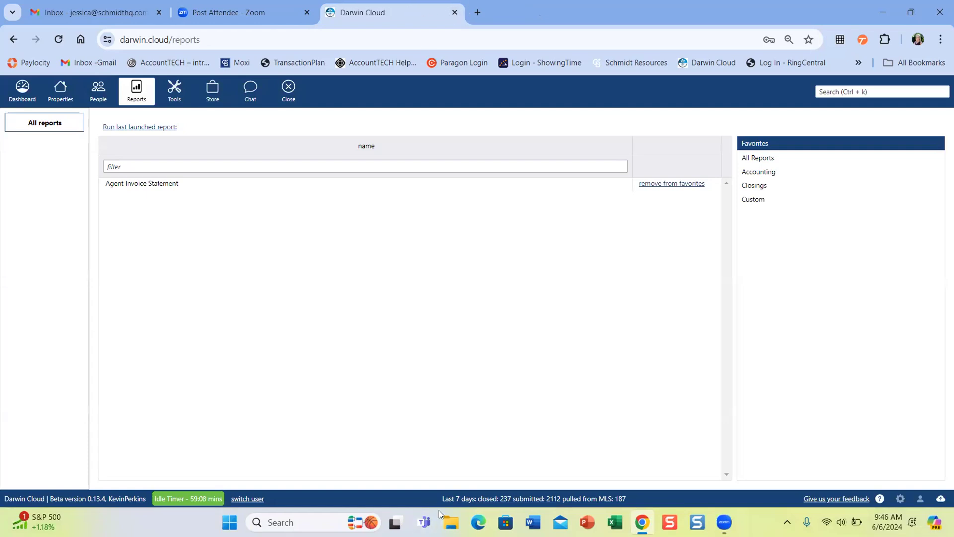
{"action": "left_click", "coordinate": [457, 512]}
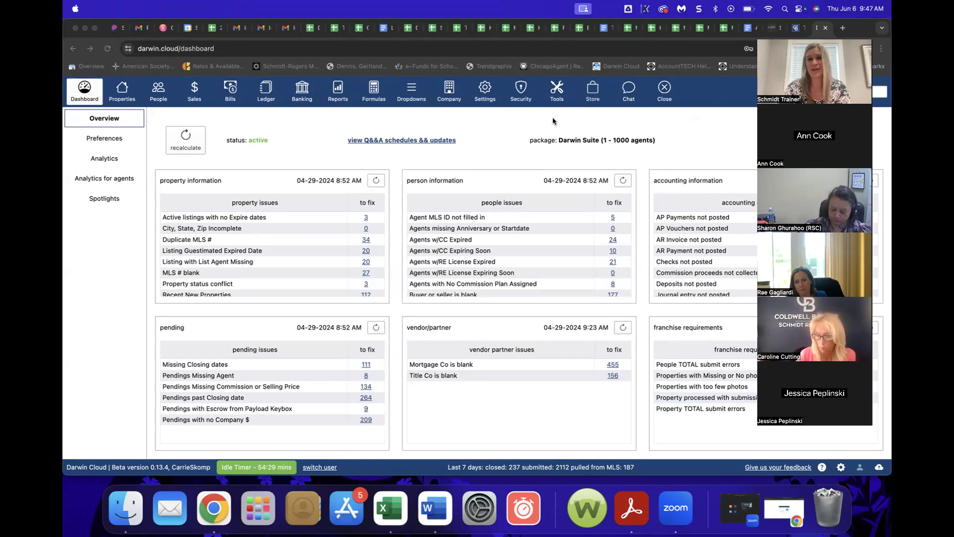
Open Security Users and start a user search, entering the colleague's partial surname as user name.
{"action": "left_click", "coordinate": [518, 94]}
{"action": "left_click", "coordinate": [519, 95]}
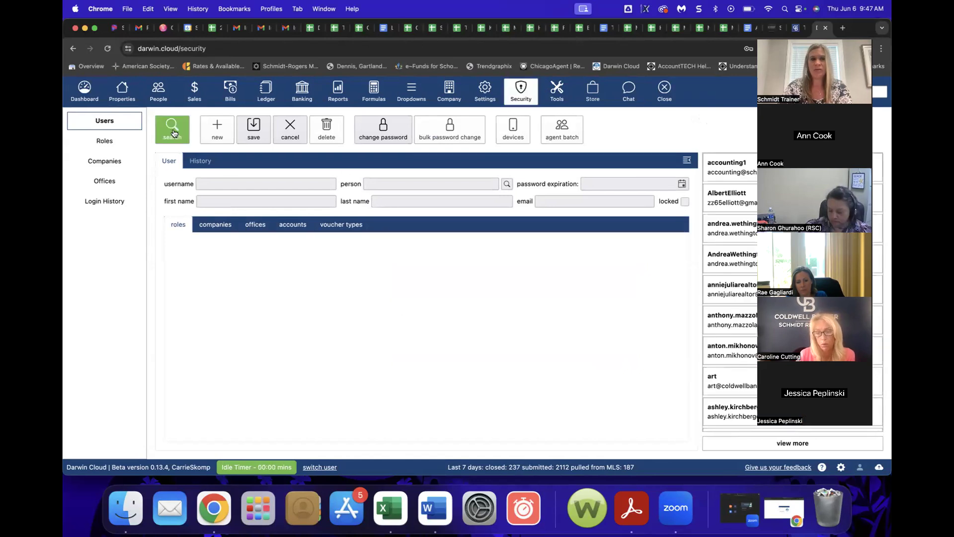
{"action": "left_click", "coordinate": [173, 130]}
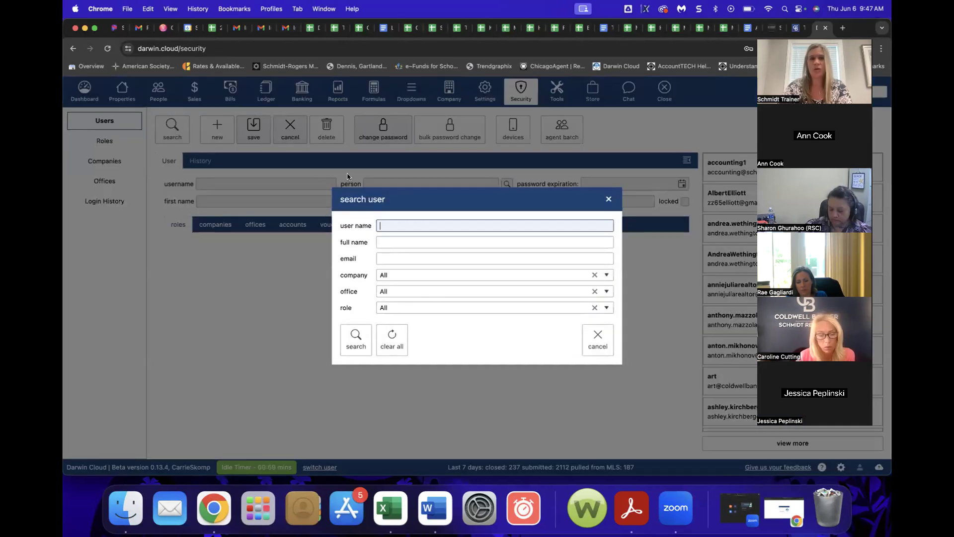
{"action": "type", "text": "skomp"}
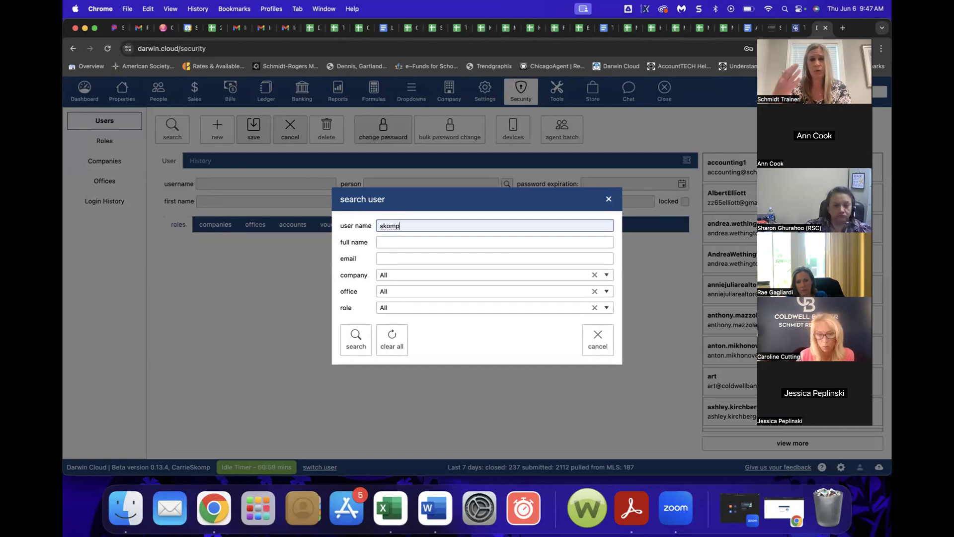
Run the search and open the colleague's record showing roles like Owner, Administrator and Accounting.
{"action": "left_click", "coordinate": [347, 341]}
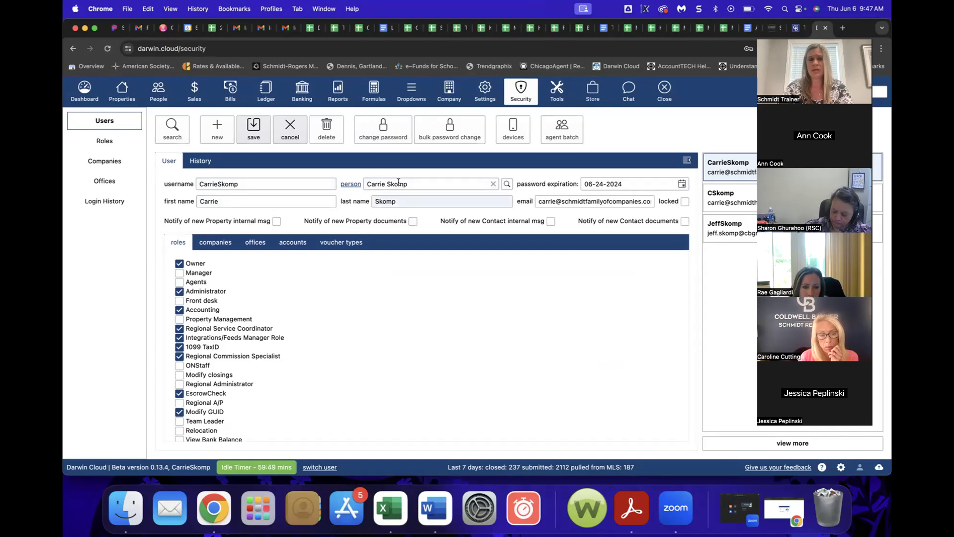
{"action": "left_click", "coordinate": [526, 136]}
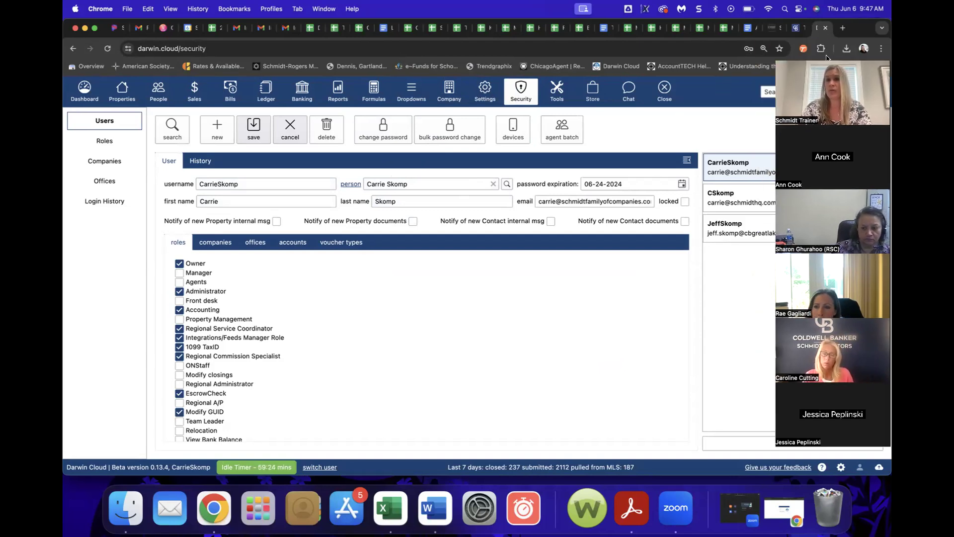
Apply the Open House filter to Traverse City, MI homes, narrowing 669 listings to 23.
{"action": "left_click", "coordinate": [796, 29]}
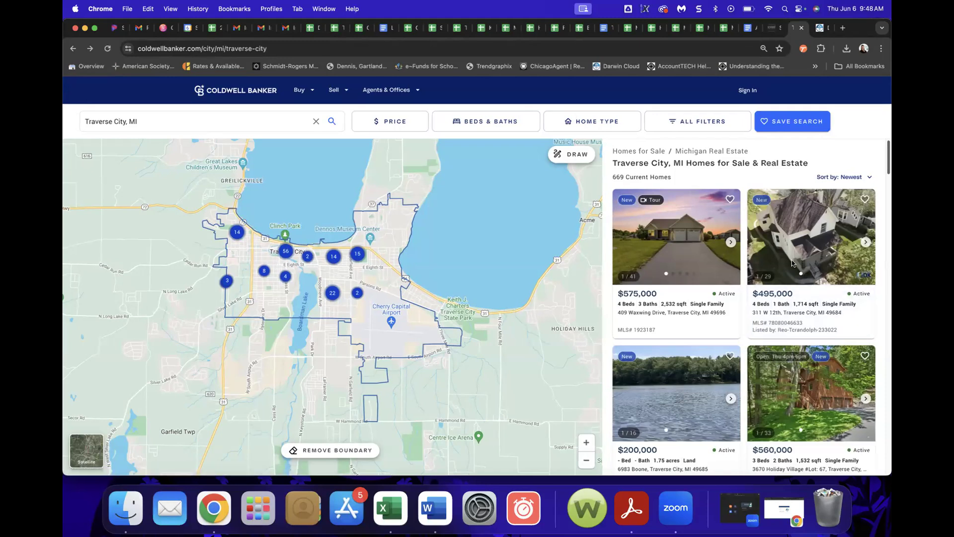
{"action": "left_click", "coordinate": [728, 122]}
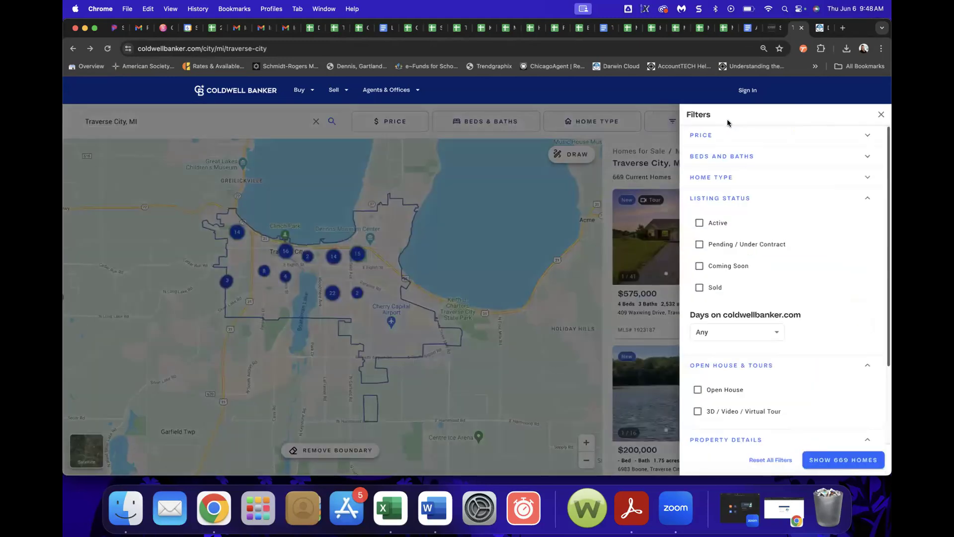
{"action": "left_click", "coordinate": [679, 122]}
{"action": "left_click", "coordinate": [686, 123]}
{"action": "left_click", "coordinate": [720, 391]}
{"action": "left_click", "coordinate": [828, 462]}
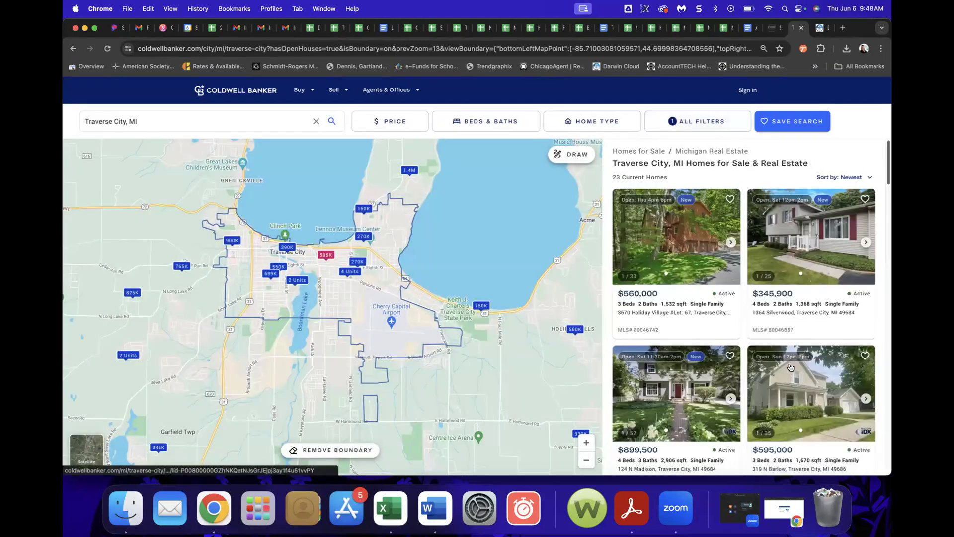
Review the $560,000 Traverse City listing's details, then return to the Darwin Cloud tab.
{"action": "left_click", "coordinate": [684, 265]}
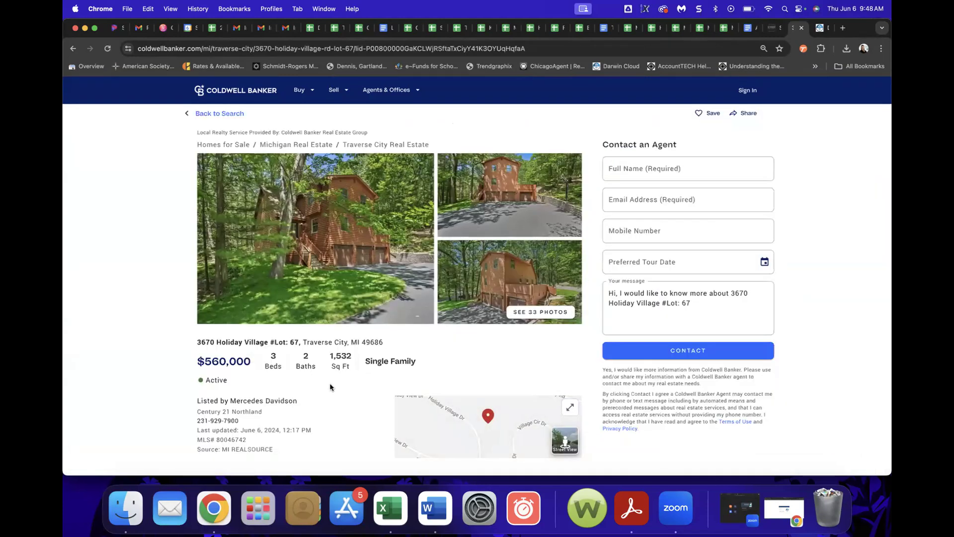
{"action": "scroll", "coordinate": [330, 383], "scroll_direction": "down", "scroll_amount": 15}
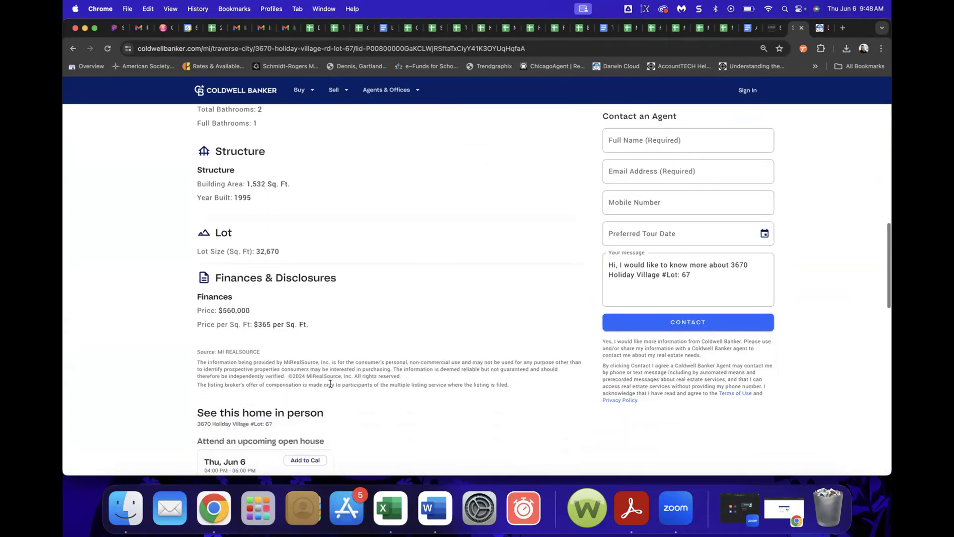
{"action": "scroll", "coordinate": [330, 383], "scroll_direction": "down", "scroll_amount": 3}
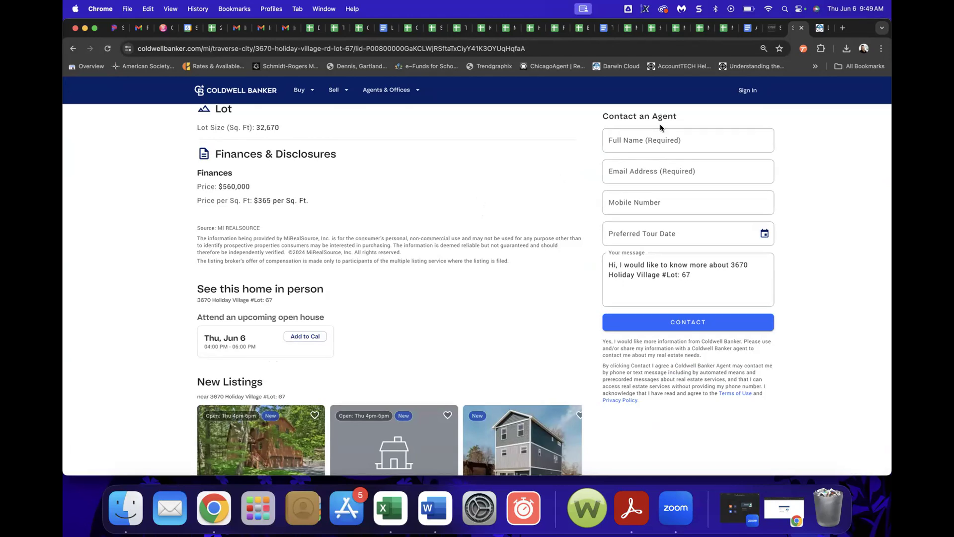
{"action": "left_click", "coordinate": [820, 28]}
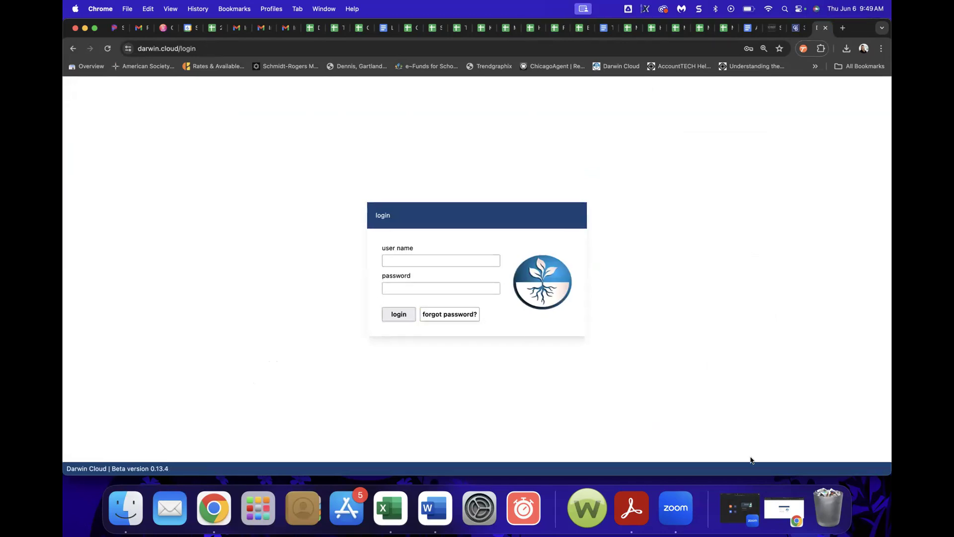
Navigate Schmidt Resources from MICHIGAN through Technology to the Darwin Cloud/AccountTech page.
{"action": "left_click", "coordinate": [772, 516]}
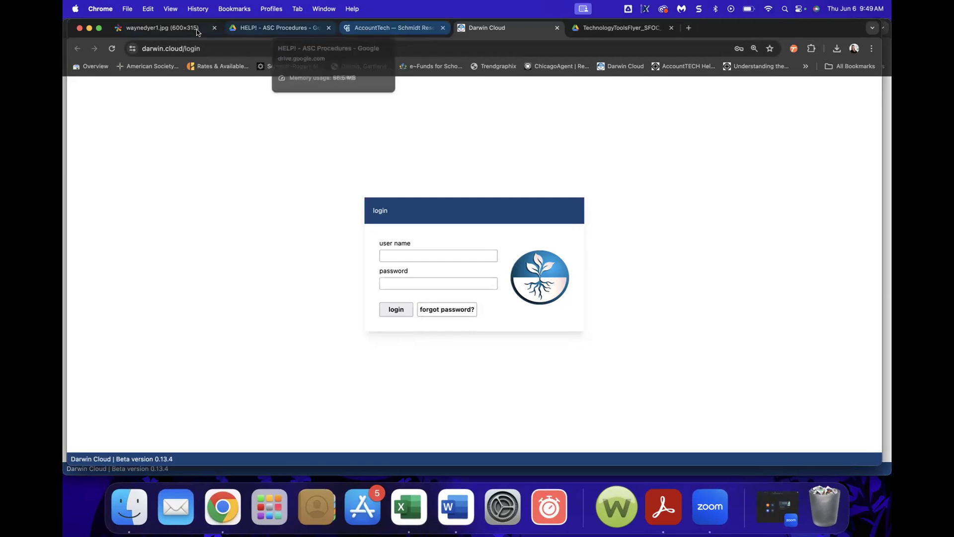
{"action": "left_click", "coordinate": [374, 29]}
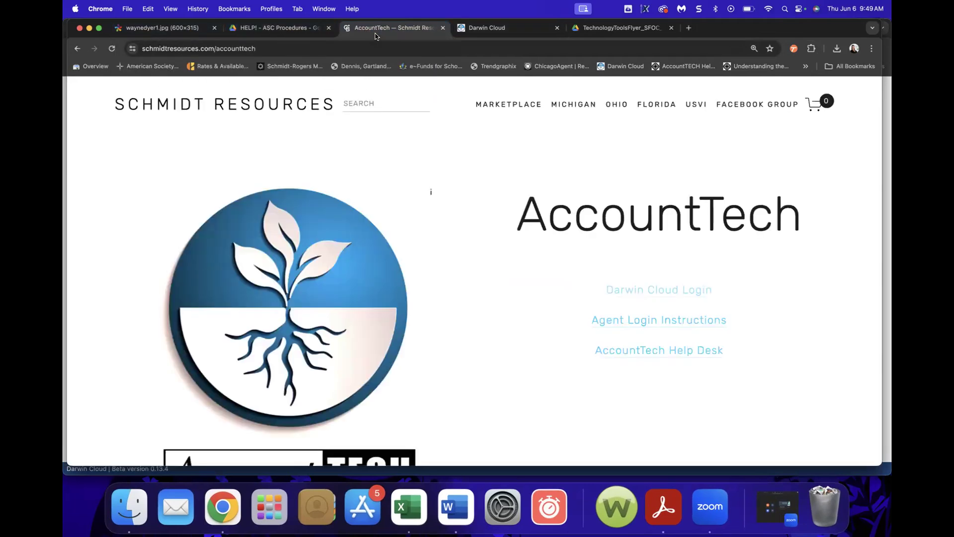
{"action": "left_click", "coordinate": [573, 104]}
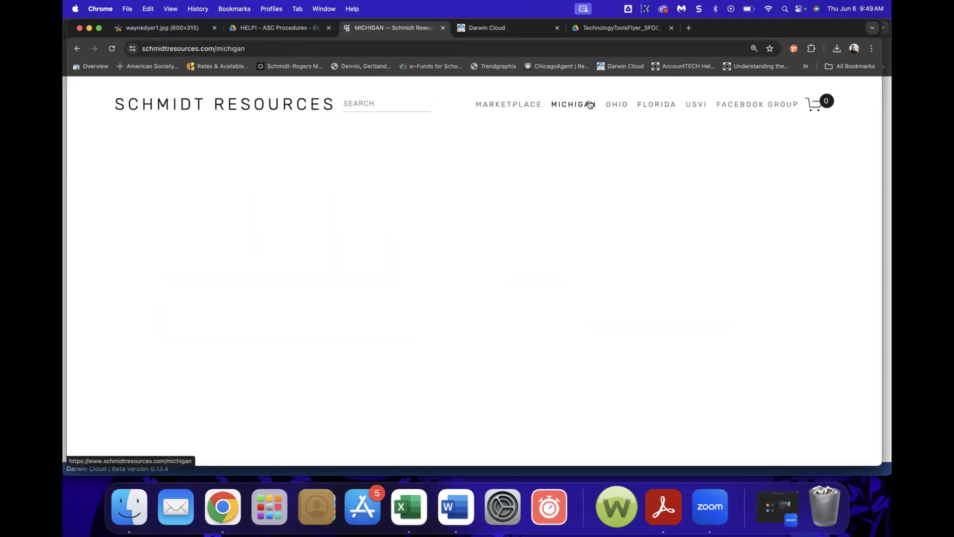
{"action": "scroll", "coordinate": [637, 324], "scroll_direction": "down", "scroll_amount": 5}
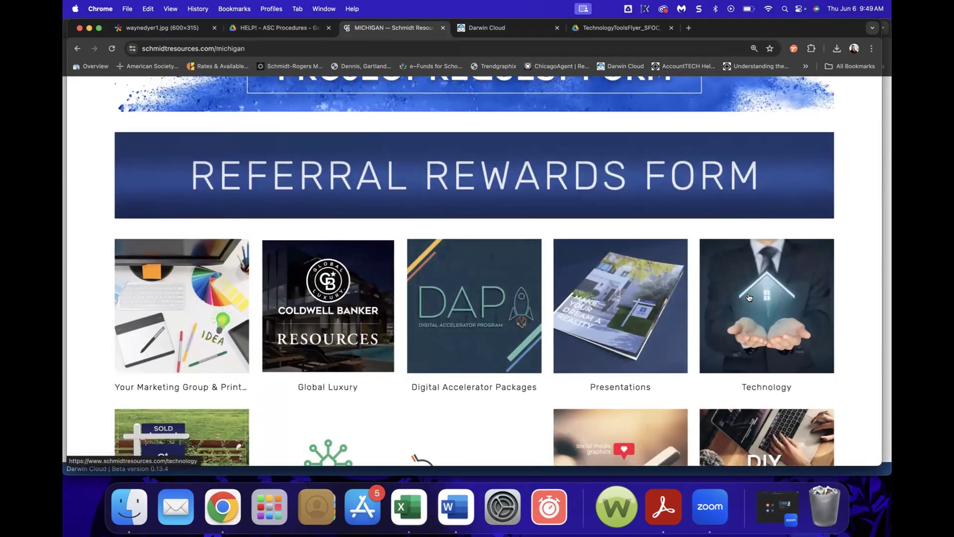
{"action": "left_click", "coordinate": [763, 306]}
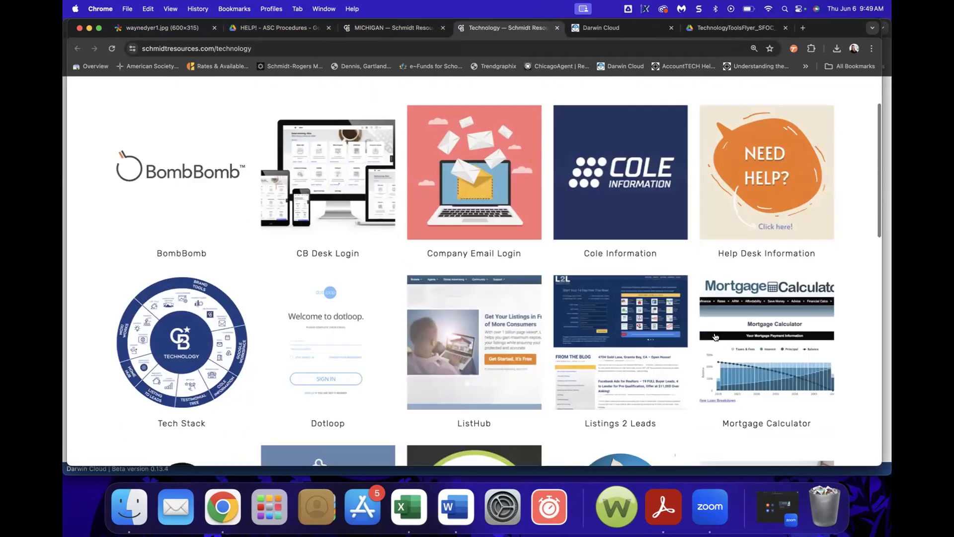
{"action": "scroll", "coordinate": [715, 337], "scroll_direction": "down", "scroll_amount": 3}
{"action": "scroll", "coordinate": [716, 337], "scroll_direction": "down", "scroll_amount": 1}
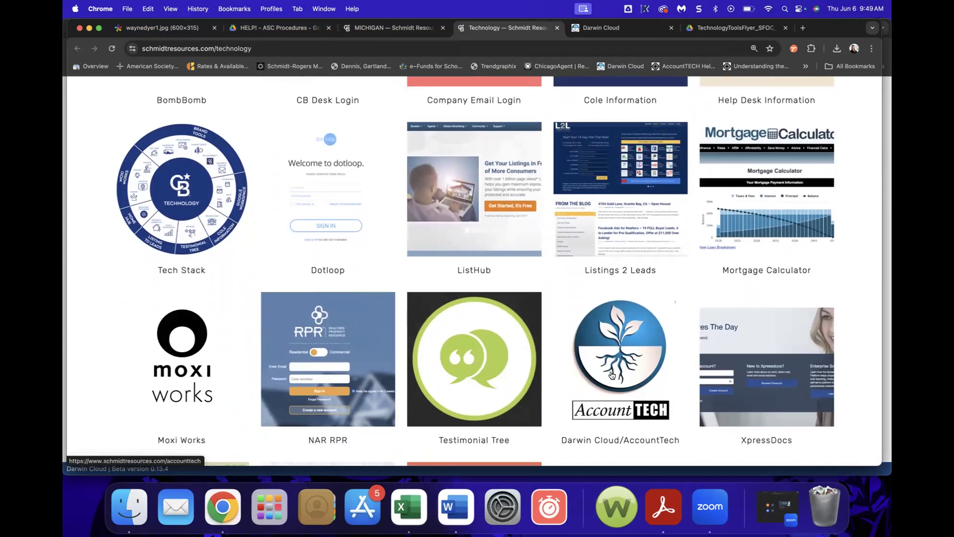
{"action": "left_click", "coordinate": [628, 345]}
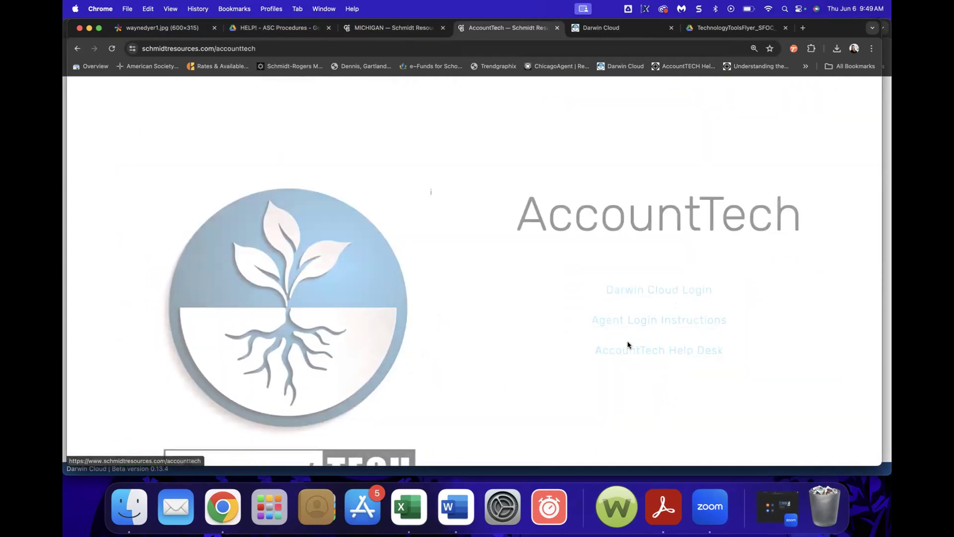
Open the Darwin Cloud Login link from the AccountTech page in a new tab.
{"action": "left_click", "coordinate": [648, 293]}
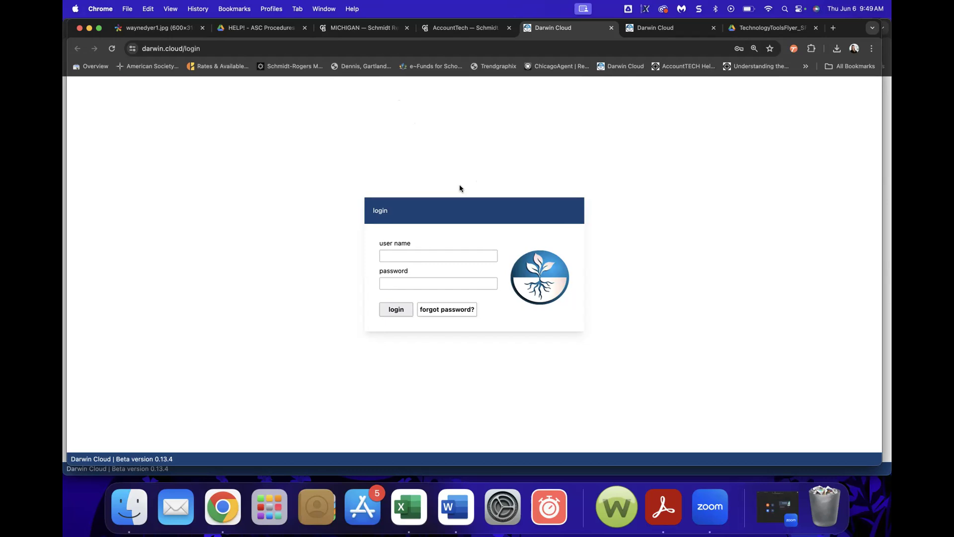
{"action": "left_click", "coordinate": [728, 519]}
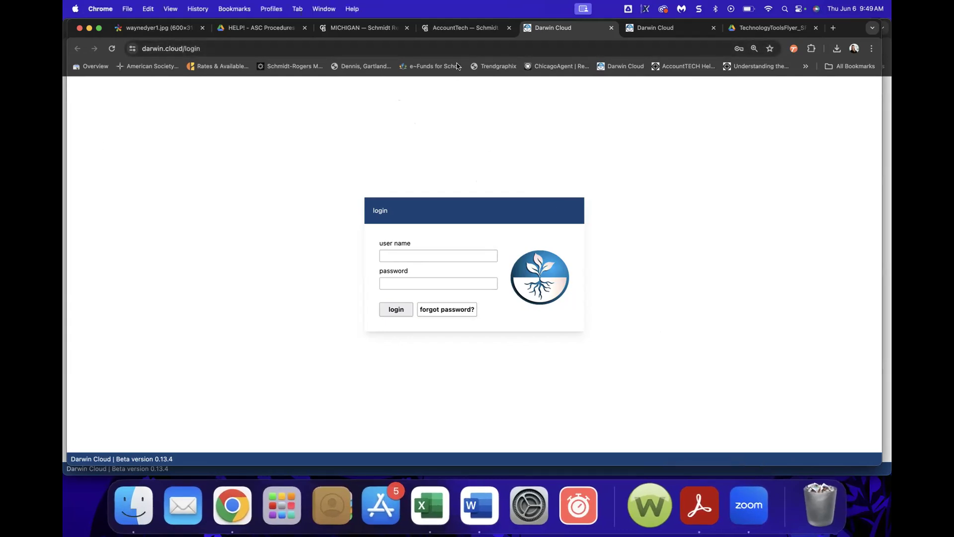
From the HELP! Drive tab, go up to ASC Procedures and open the Darwin Cloud folder.
{"action": "left_click", "coordinate": [278, 28]}
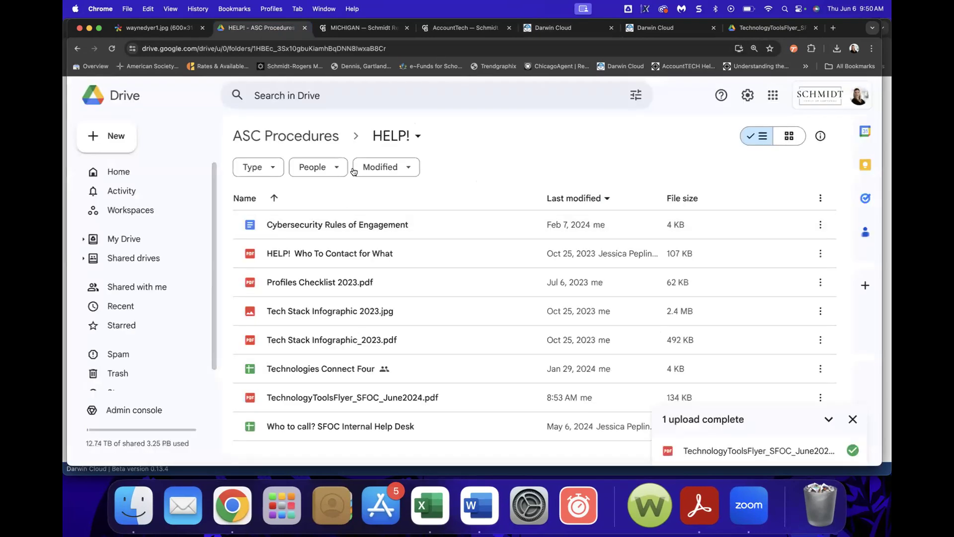
{"action": "left_click", "coordinate": [309, 139]}
{"action": "left_click", "coordinate": [285, 308]}
{"action": "double_click", "coordinate": [286, 309]}
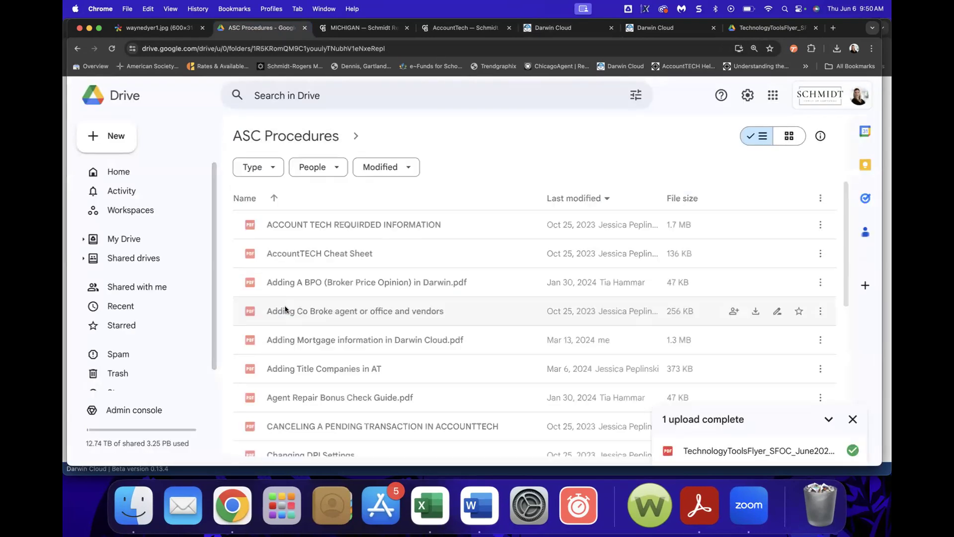
{"action": "scroll", "coordinate": [336, 433], "scroll_direction": "down", "scroll_amount": 5}
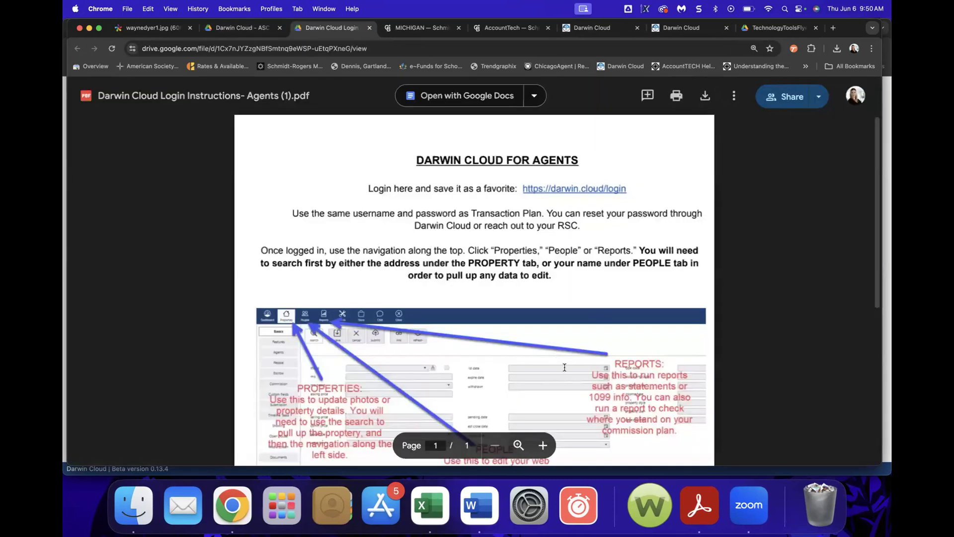
Read through the Darwin Cloud Login Instructions- Agents PDF, then return to the Darwin Cloud folder list.
{"action": "scroll", "coordinate": [566, 382], "scroll_direction": "down", "scroll_amount": 5}
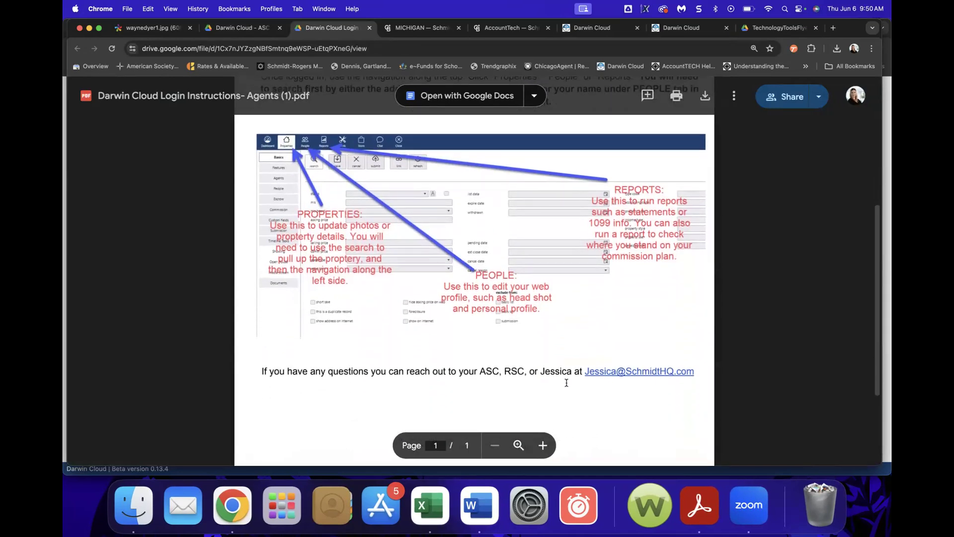
{"action": "scroll", "coordinate": [567, 382], "scroll_direction": "down", "scroll_amount": 1}
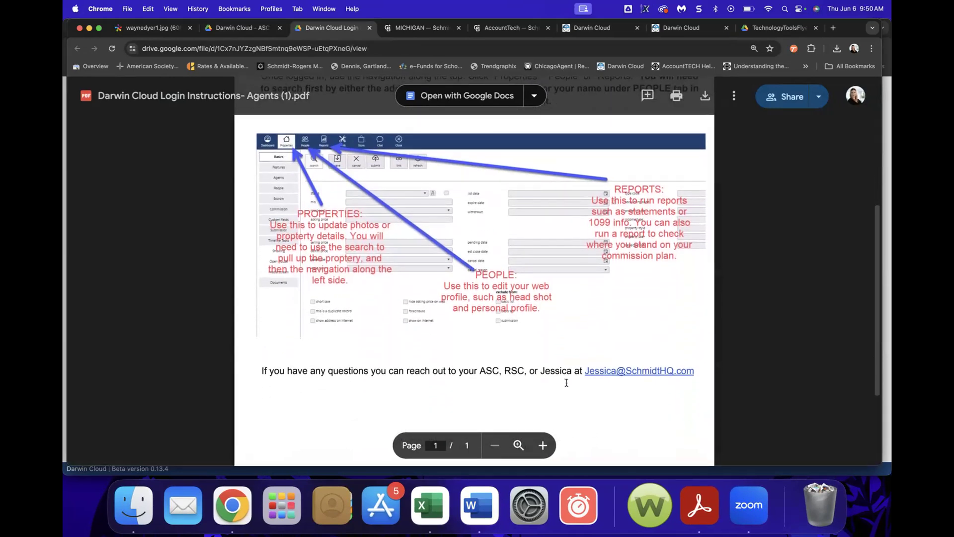
{"action": "scroll", "coordinate": [566, 383], "scroll_direction": "up", "scroll_amount": 5}
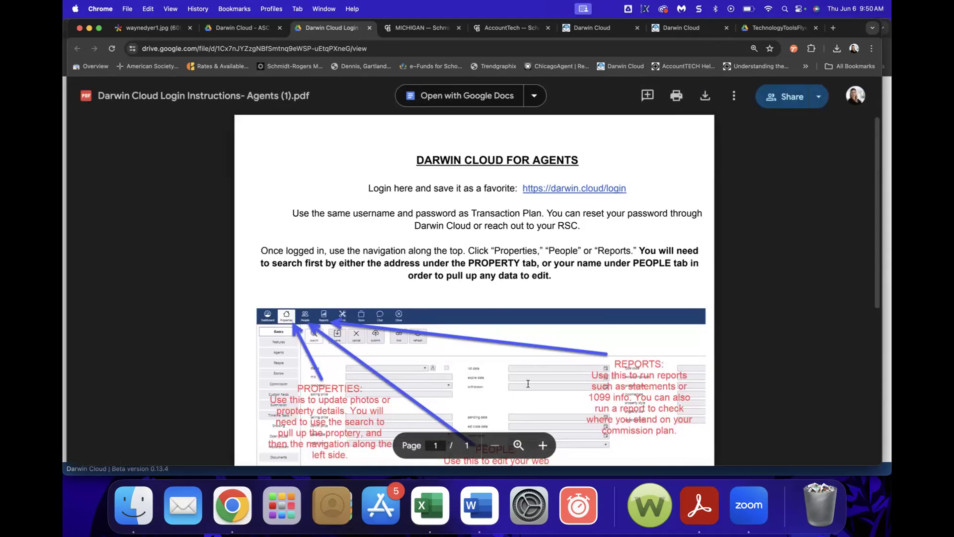
{"action": "scroll", "coordinate": [527, 384], "scroll_direction": "down", "scroll_amount": 5}
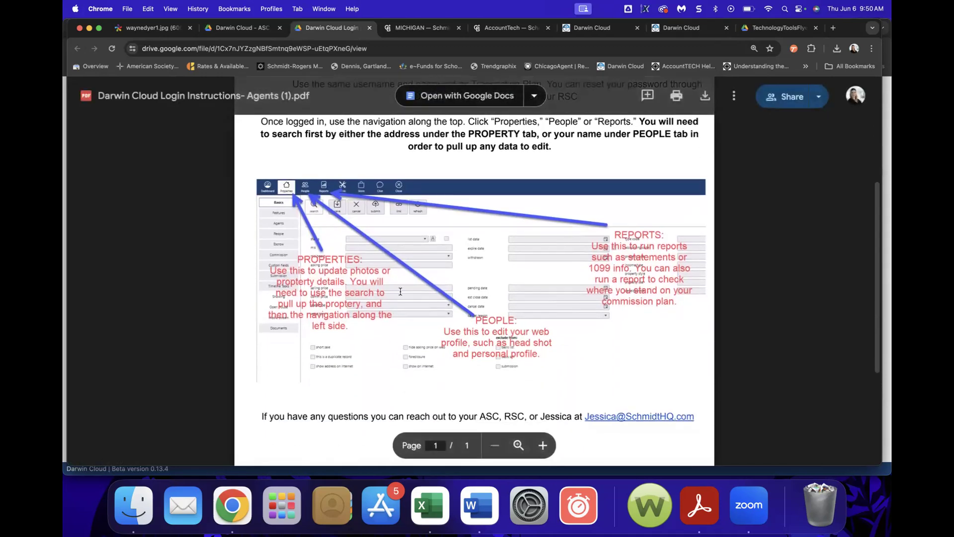
{"action": "scroll", "coordinate": [558, 322], "scroll_direction": "down", "scroll_amount": 6}
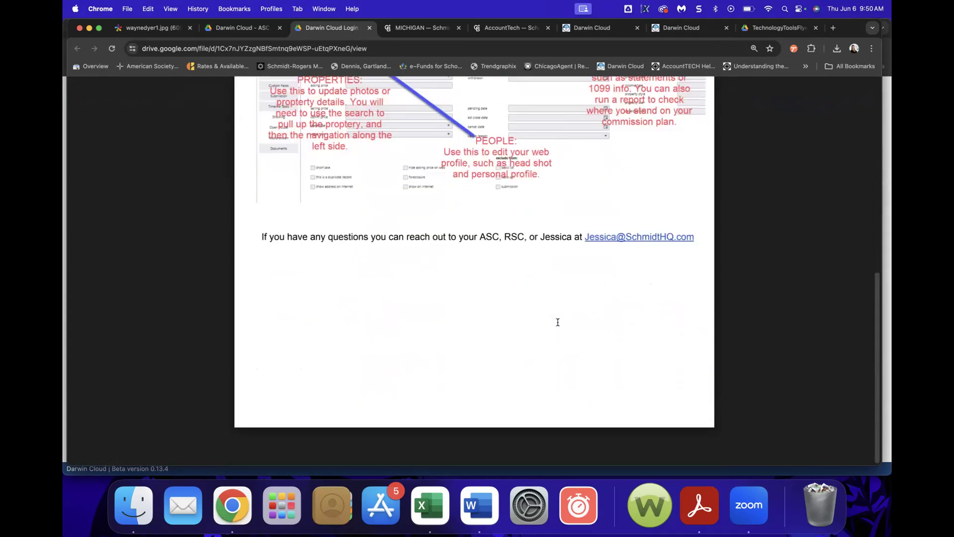
{"action": "scroll", "coordinate": [557, 322], "scroll_direction": "up", "scroll_amount": 10}
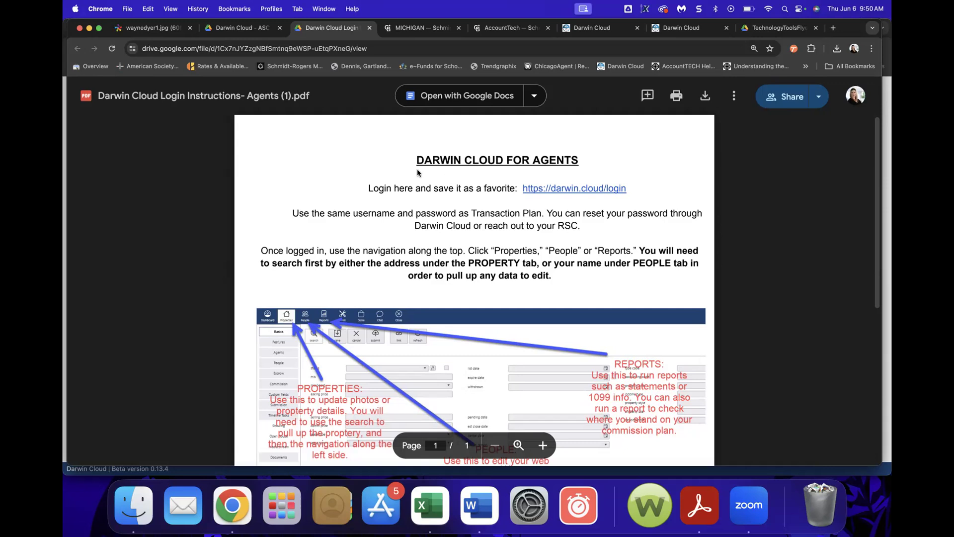
{"action": "left_click", "coordinate": [249, 35]}
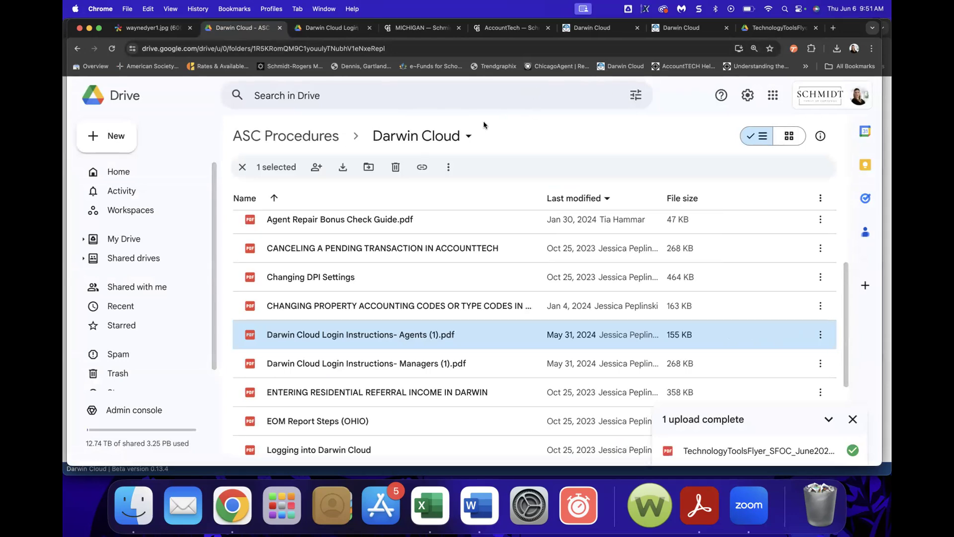
Go back up to ASC Procedures and open the HELP! folder.
{"action": "left_click", "coordinate": [321, 136]}
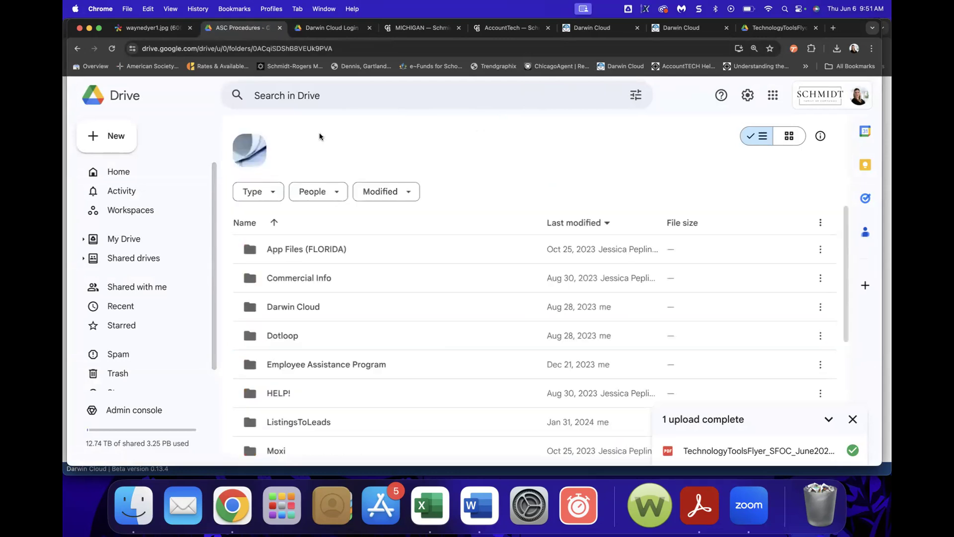
{"action": "left_click", "coordinate": [303, 397]}
{"action": "double_click", "coordinate": [303, 397]}
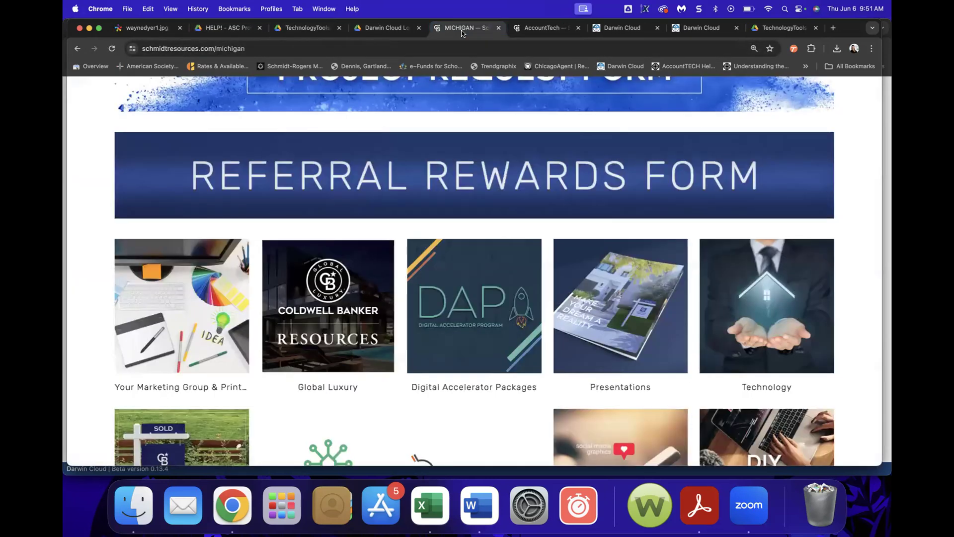
Open the ASC Resources page in Schmidt Resources and unlock it with its page password.
{"action": "scroll", "coordinate": [815, 245], "scroll_direction": "down", "scroll_amount": 20}
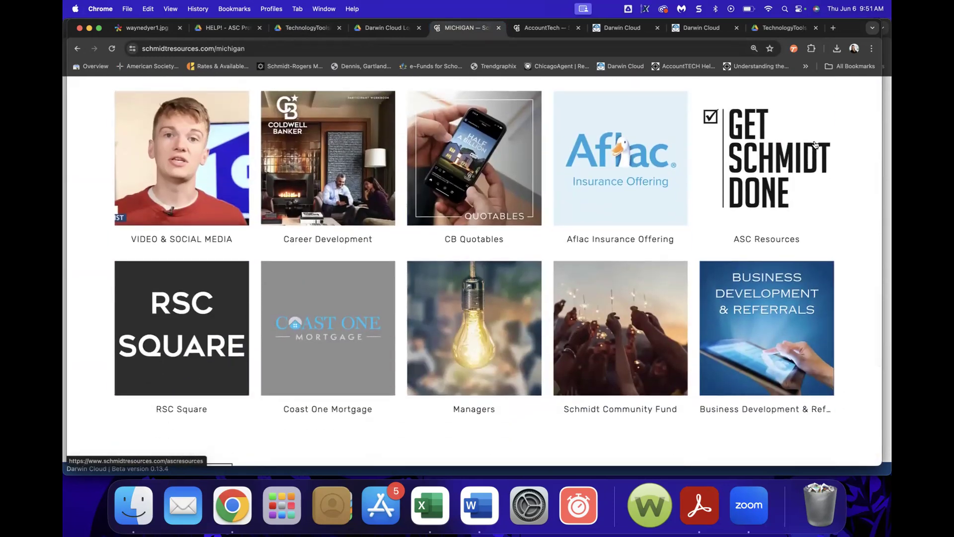
{"action": "left_click", "coordinate": [815, 144]}
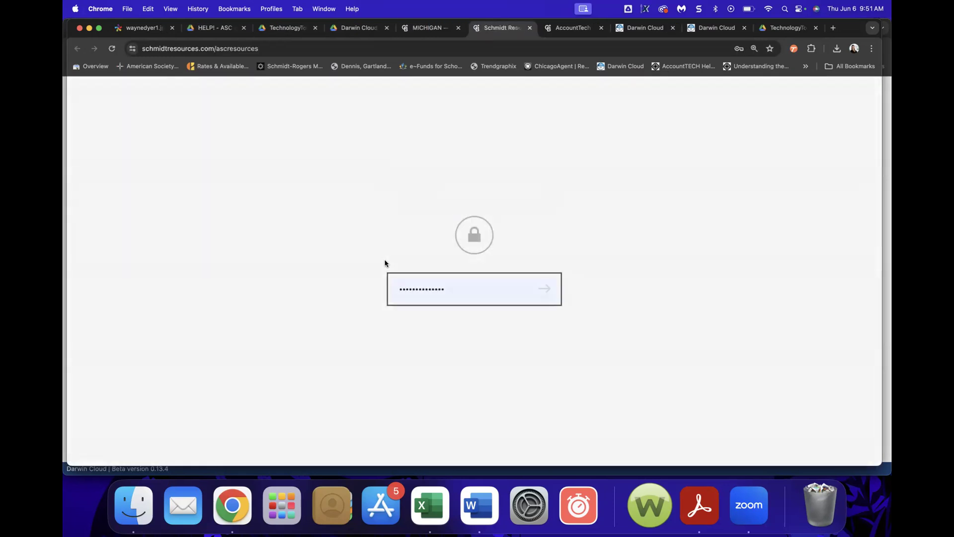
{"action": "left_click", "coordinate": [540, 290]}
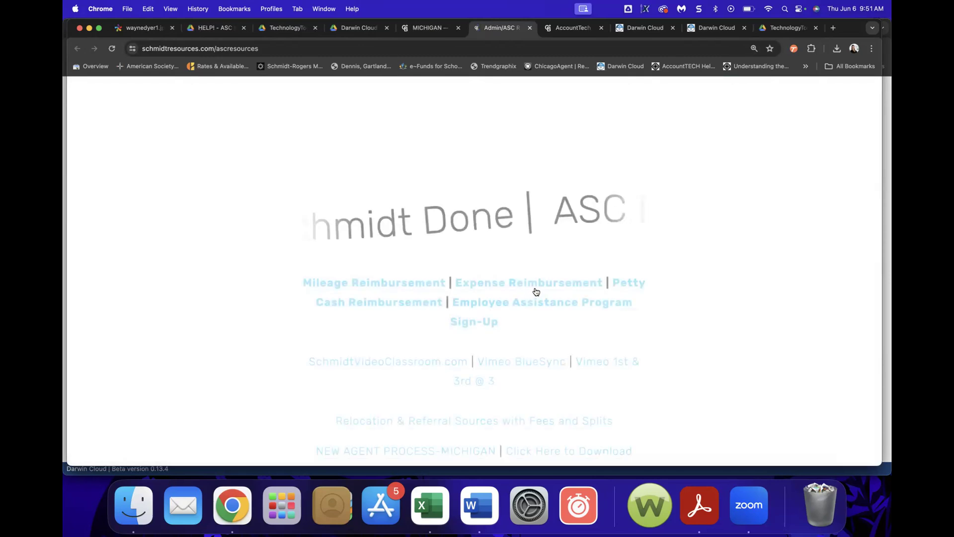
Scroll down to the Technology Tools Snapshot, then go back to the Drive HELP! folder.
{"action": "scroll", "coordinate": [497, 318], "scroll_direction": "down", "scroll_amount": 15}
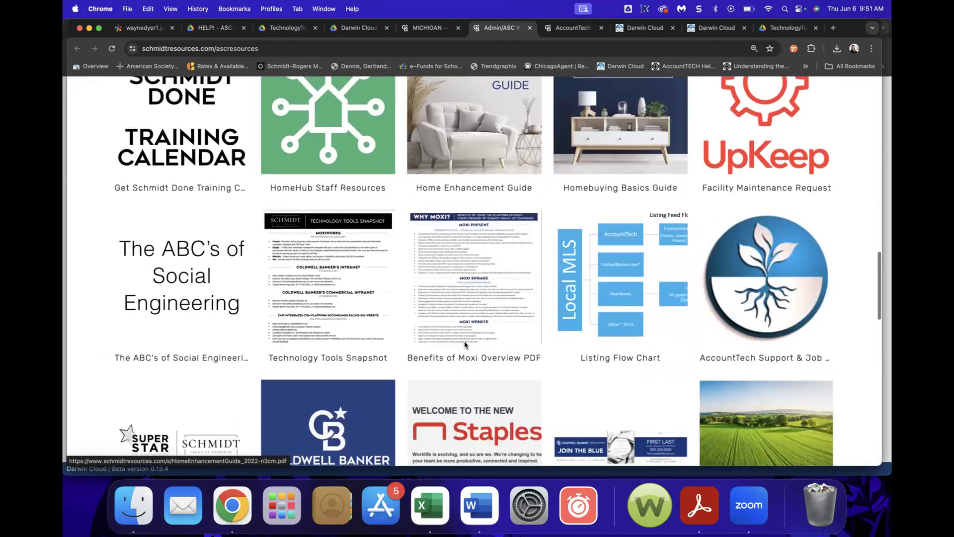
{"action": "scroll", "coordinate": [464, 344], "scroll_direction": "down", "scroll_amount": 2}
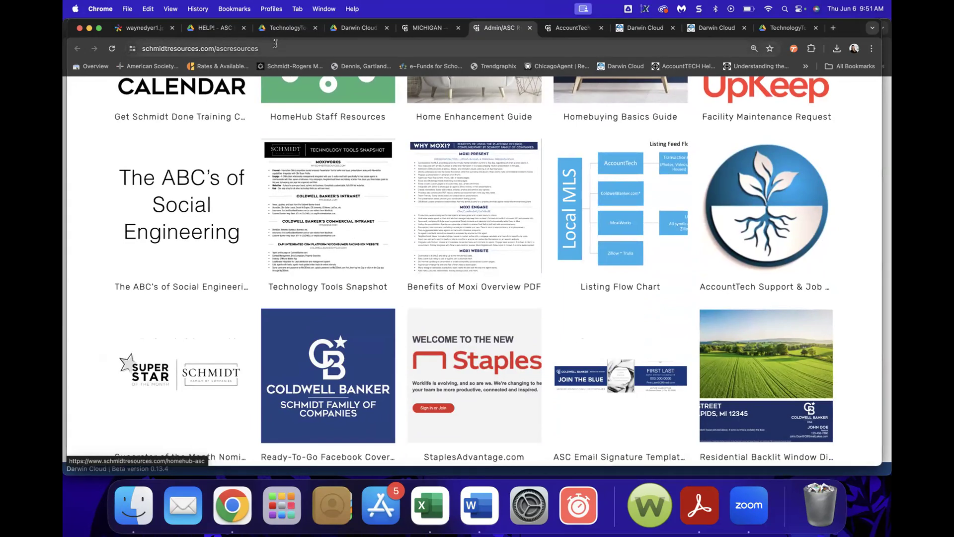
{"action": "left_click", "coordinate": [219, 32]}
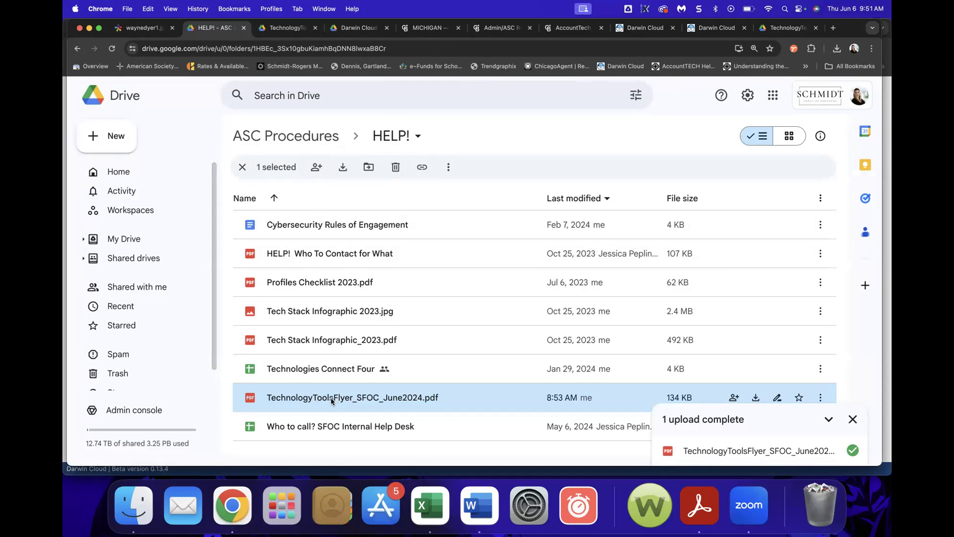
{"action": "left_click", "coordinate": [272, 31]}
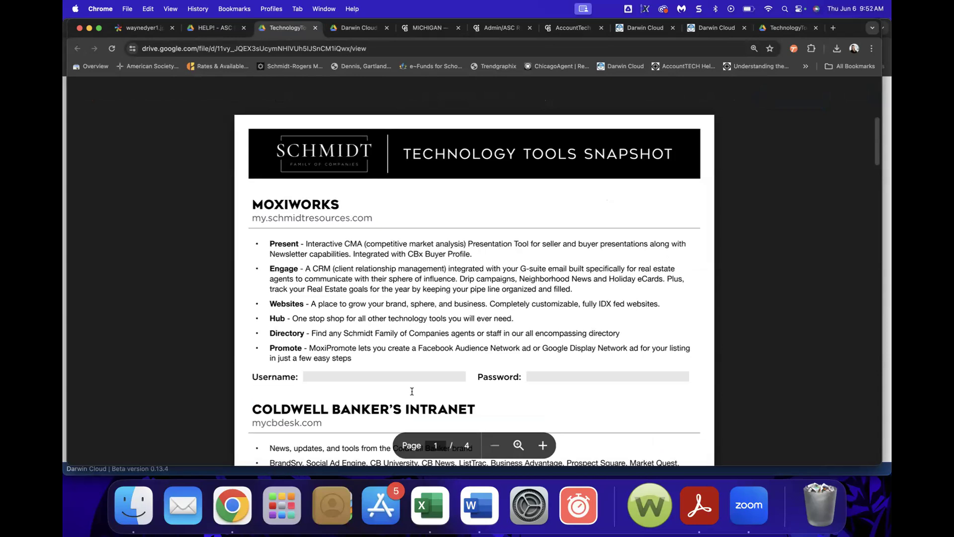
{"action": "scroll", "coordinate": [412, 391], "scroll_direction": "down", "scroll_amount": 20}
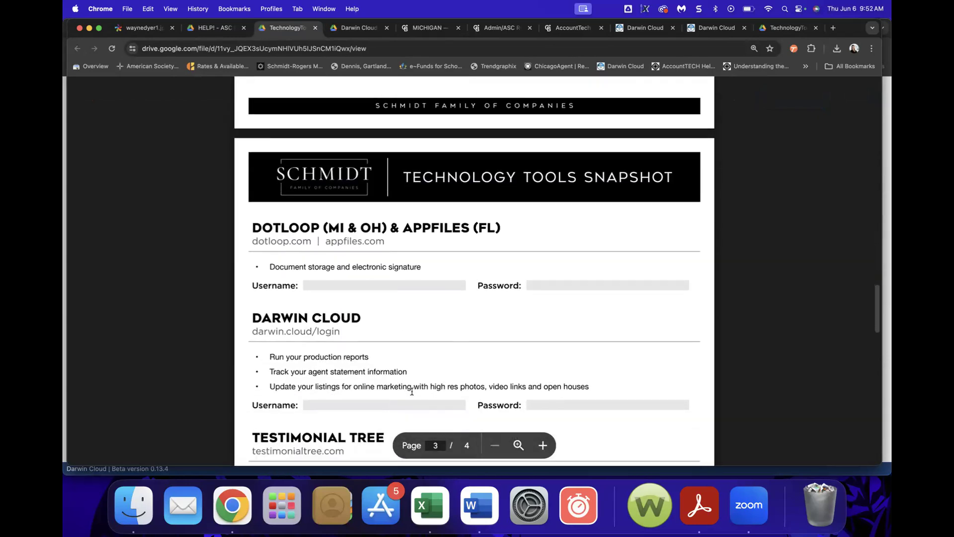
{"action": "scroll", "coordinate": [412, 391], "scroll_direction": "down", "scroll_amount": 1}
{"action": "scroll", "coordinate": [412, 391], "scroll_direction": "down", "scroll_amount": 2}
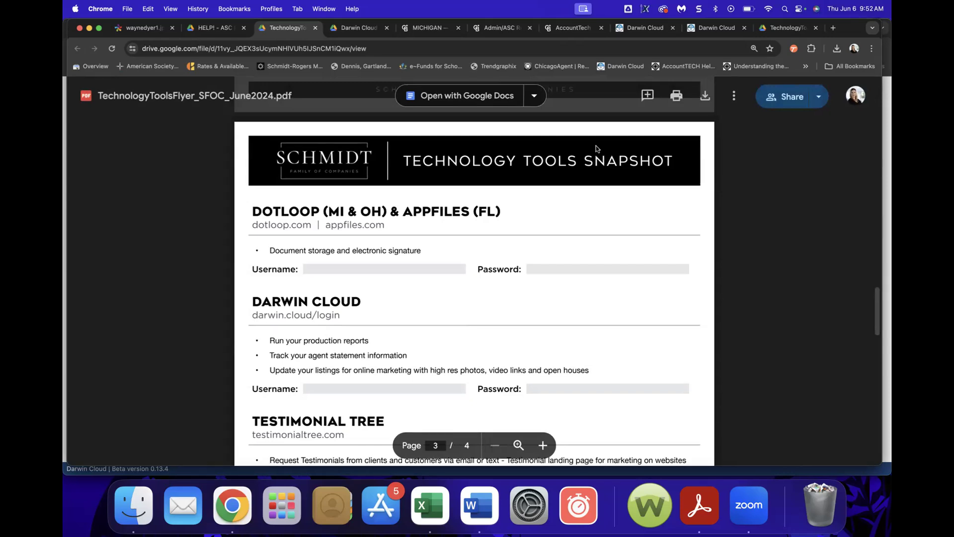
Go up from the HELP! folder to ASC Procedures and open the Darwin Cloud folder.
{"action": "left_click", "coordinate": [216, 28]}
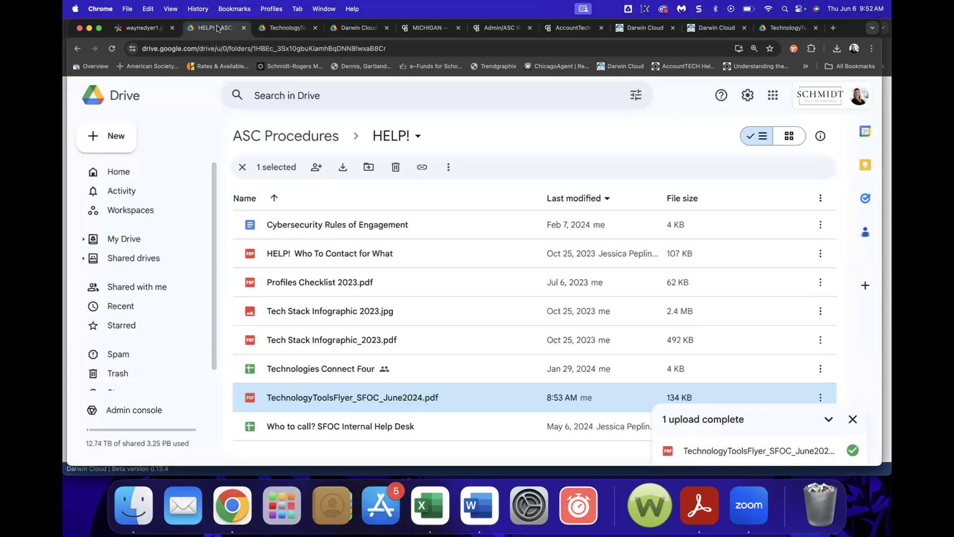
{"action": "left_click", "coordinate": [323, 144]}
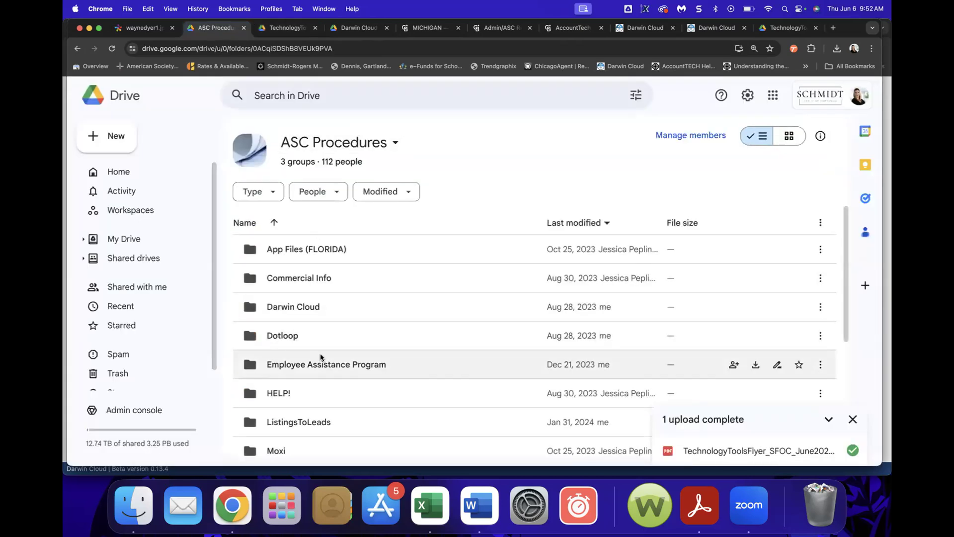
{"action": "left_click", "coordinate": [329, 298]}
{"action": "double_click", "coordinate": [330, 299]}
Open 'Darwin Cloud Login Instructions- Agents (1).pdf' in the viewer and scroll down through it.
{"action": "scroll", "coordinate": [329, 370], "scroll_direction": "down", "scroll_amount": 5}
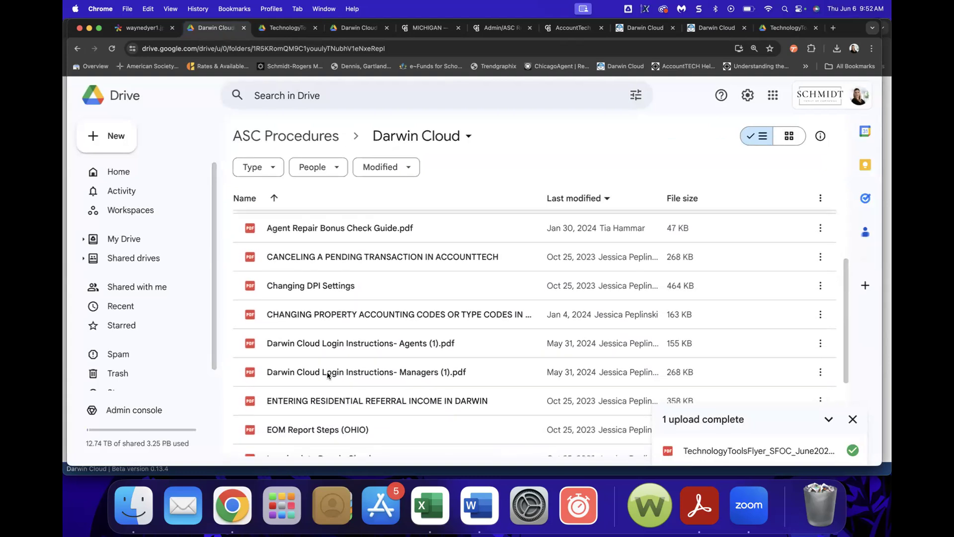
{"action": "scroll", "coordinate": [327, 376], "scroll_direction": "down", "scroll_amount": 3}
{"action": "scroll", "coordinate": [328, 375], "scroll_direction": "up", "scroll_amount": 3}
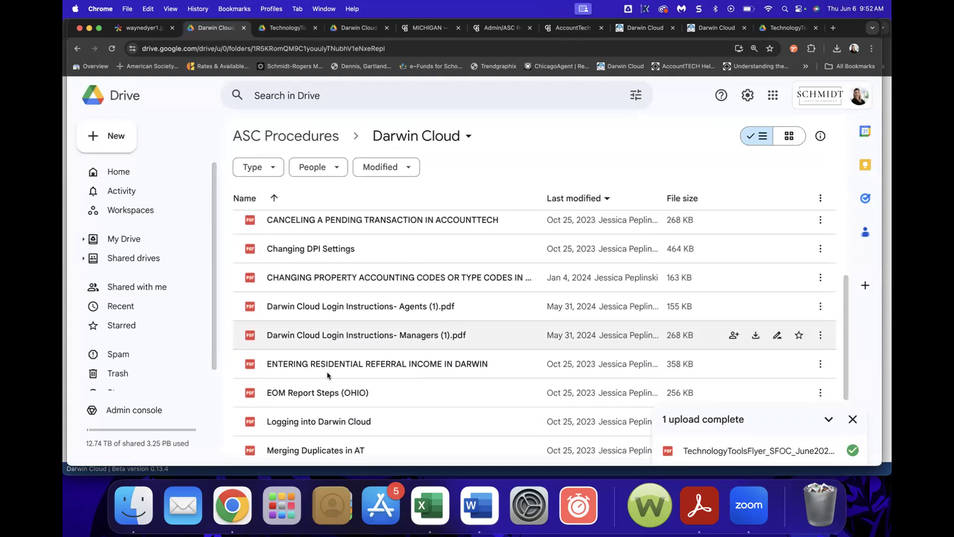
{"action": "scroll", "coordinate": [329, 328], "scroll_direction": "down", "scroll_amount": 1}
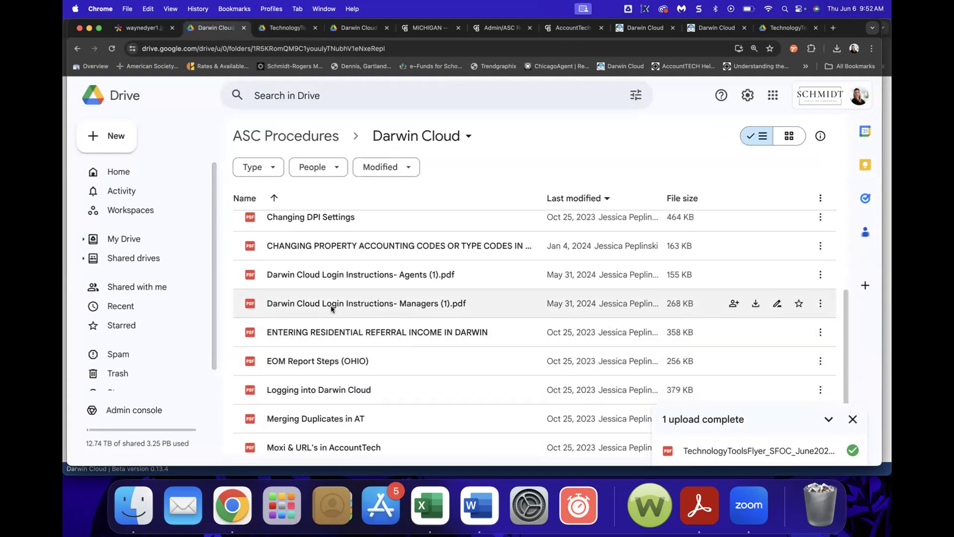
{"action": "double_click", "coordinate": [333, 273]}
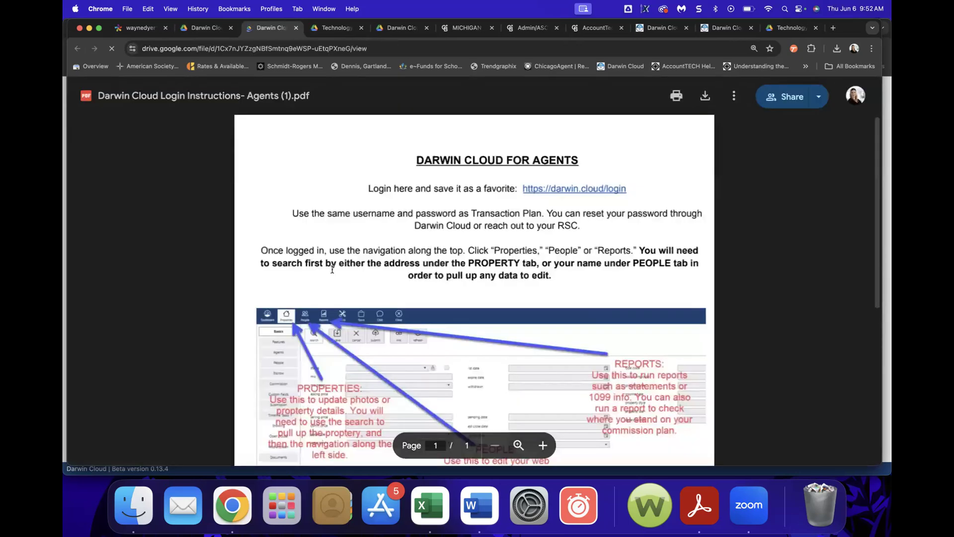
{"action": "scroll", "coordinate": [408, 360], "scroll_direction": "down", "scroll_amount": 5}
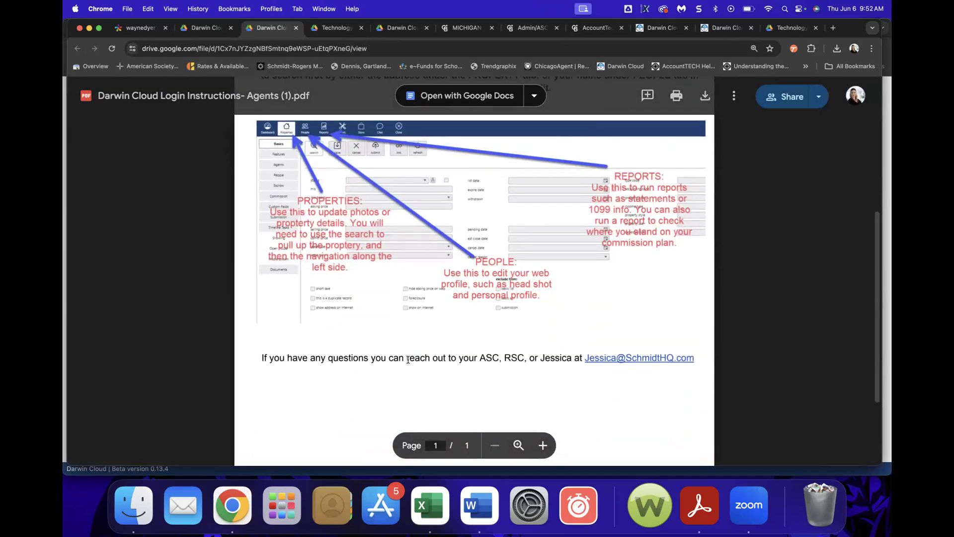